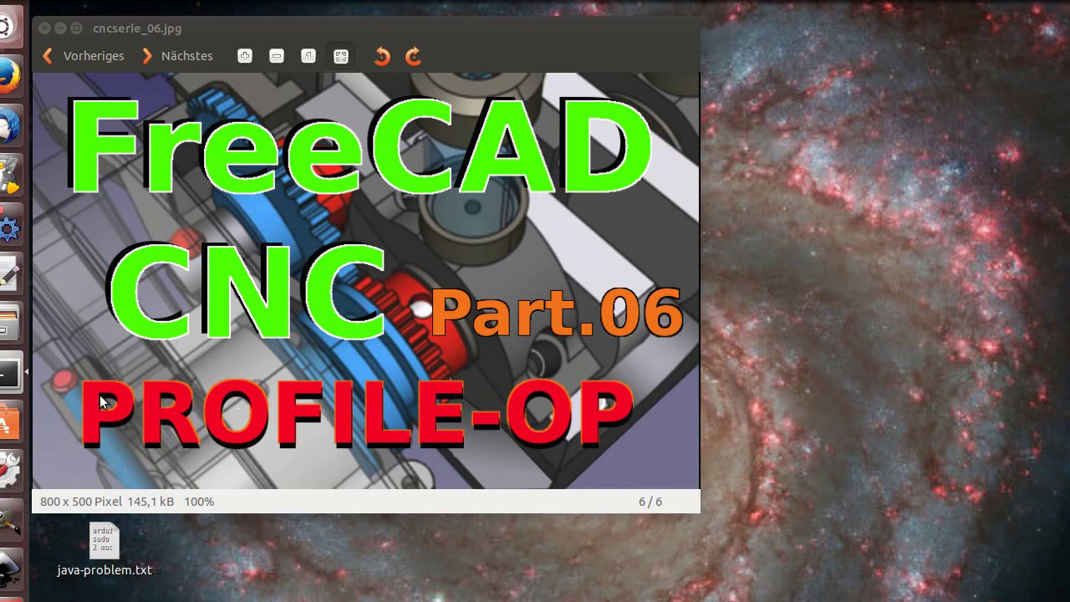
Step: Switch to FreeCAD and open the recent file ureol_freecad_ausen
click(10, 228)
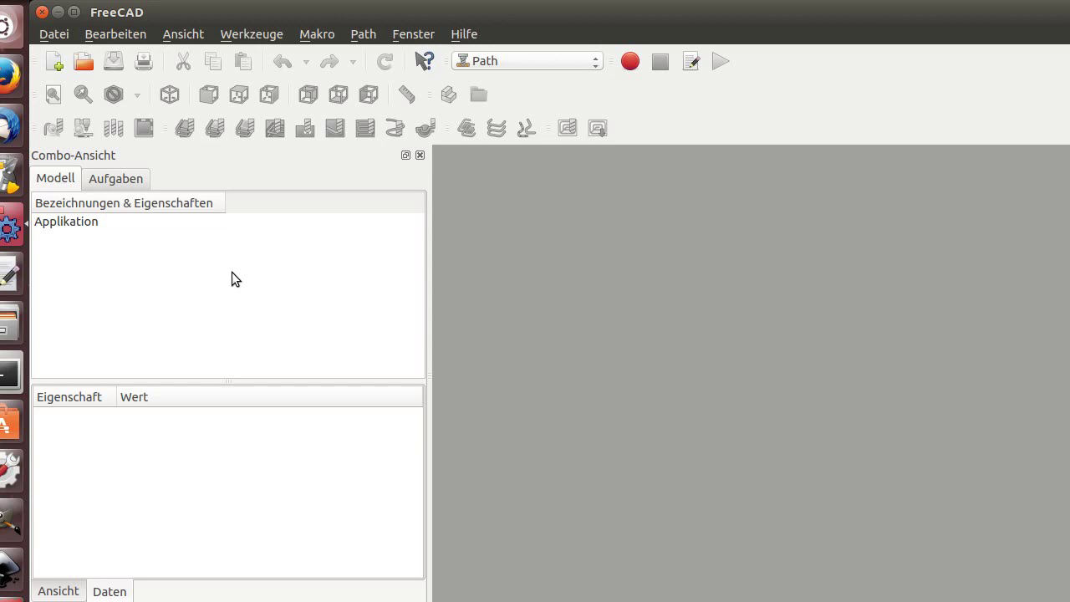
click(54, 34)
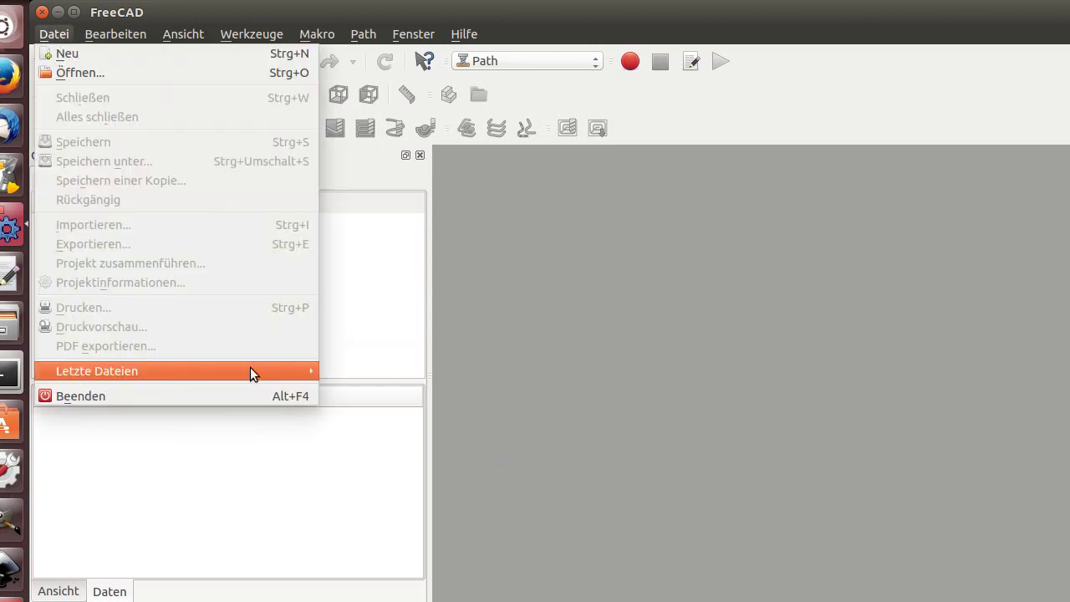
mouse_move(287, 367)
click(364, 368)
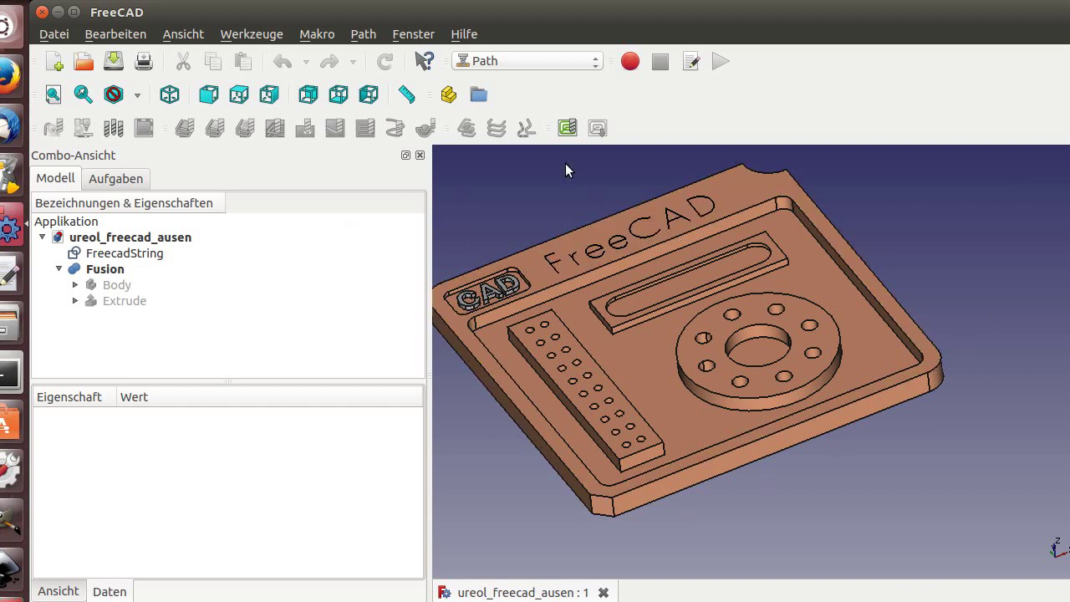
click(566, 129)
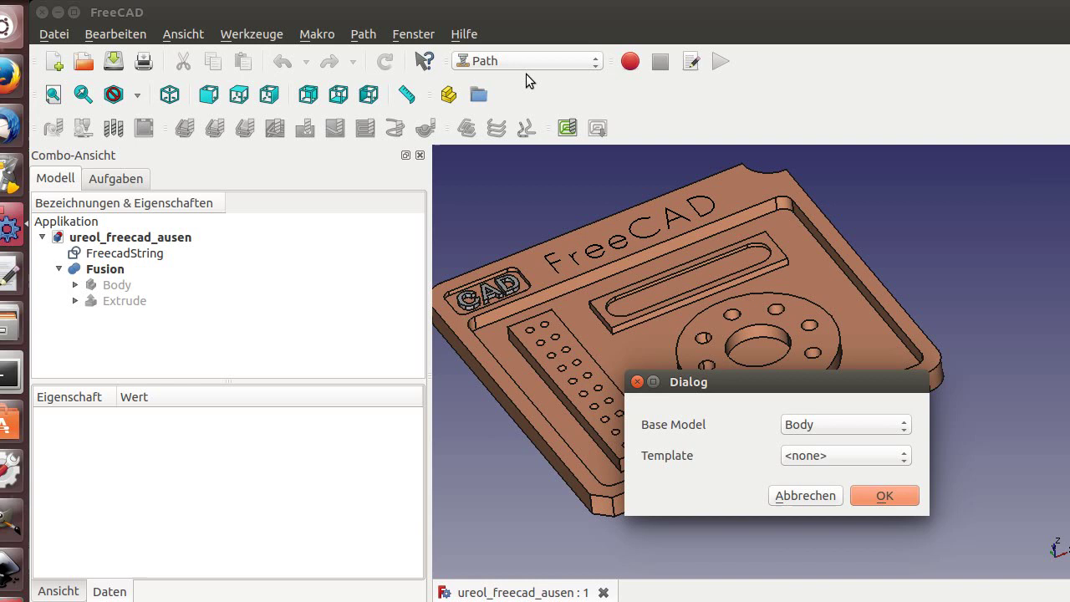
click(798, 495)
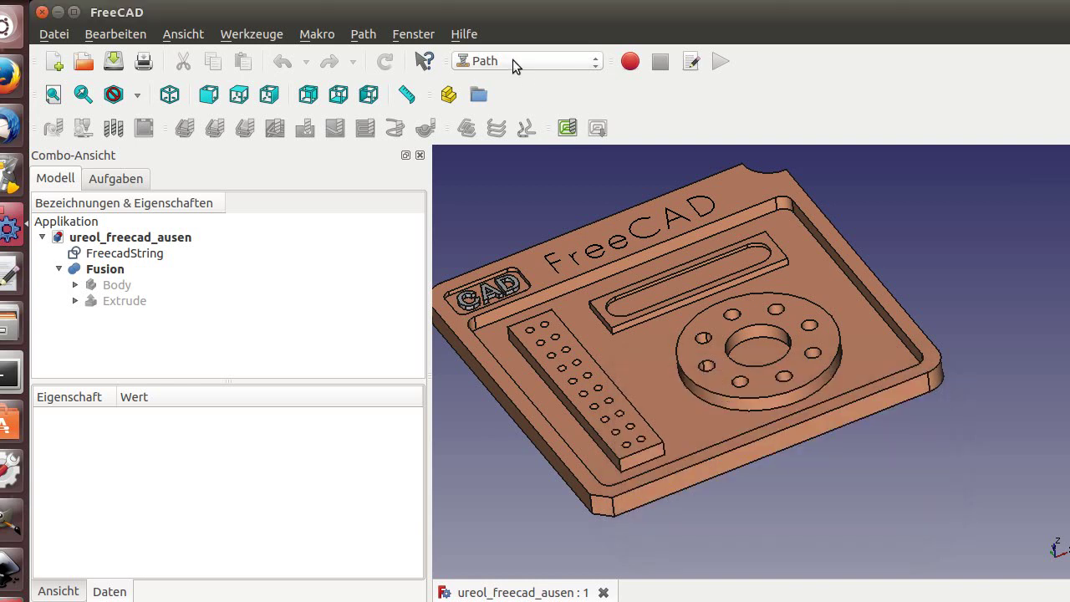
click(513, 60)
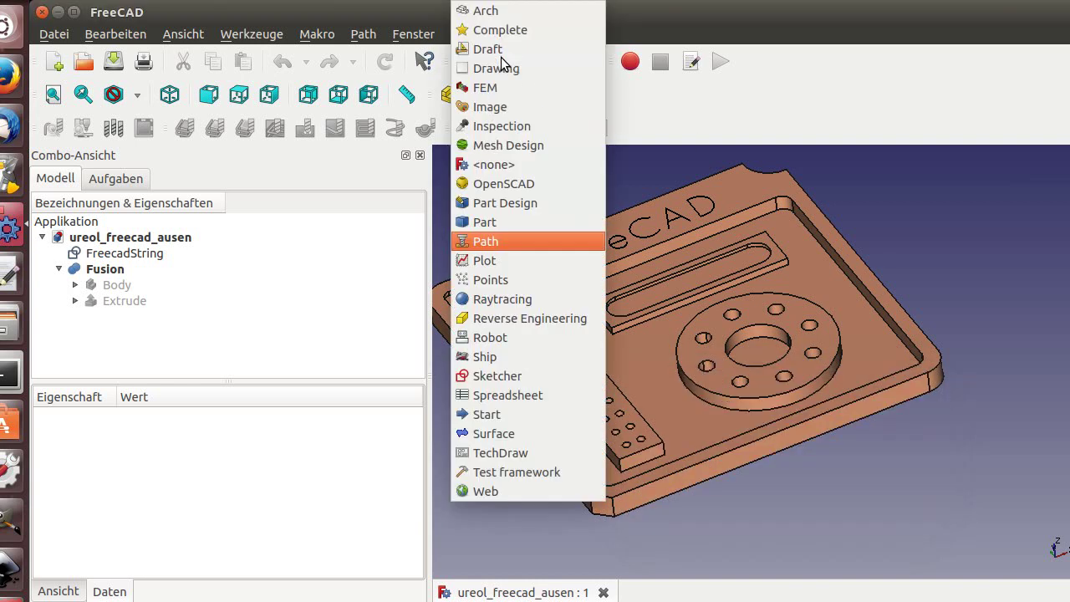
click(492, 239)
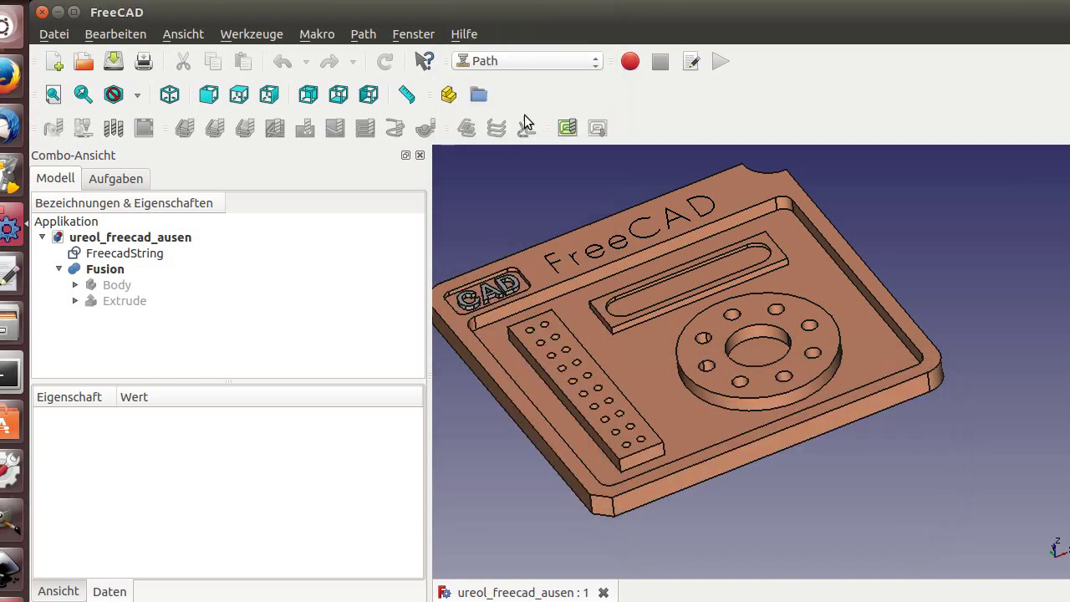
Step: Create a Path job with Fusion as the base model and no template, accepting the default stock setup
click(568, 128)
click(803, 425)
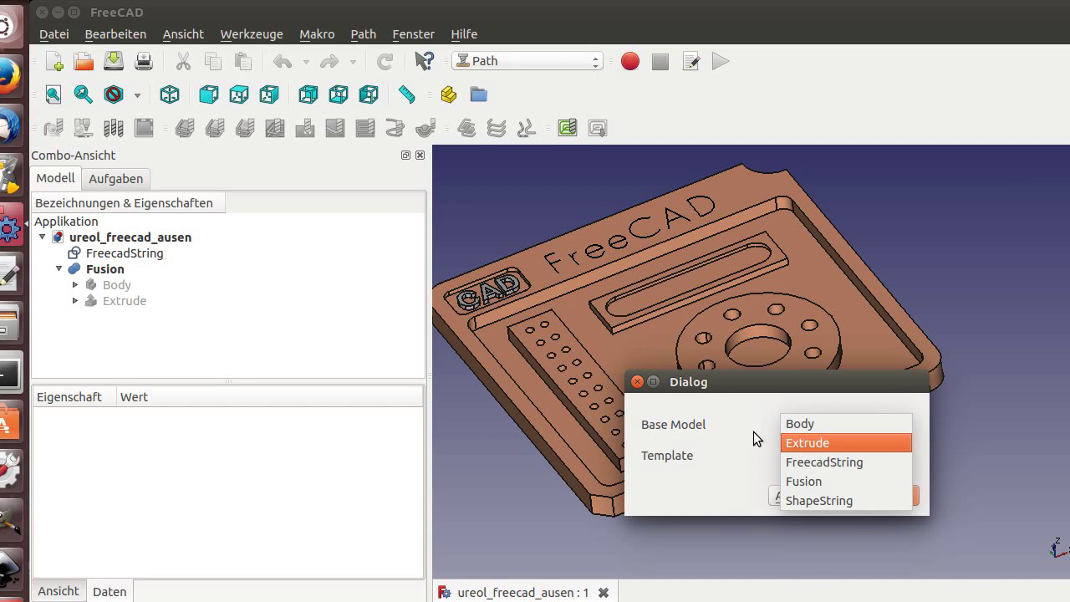
click(798, 481)
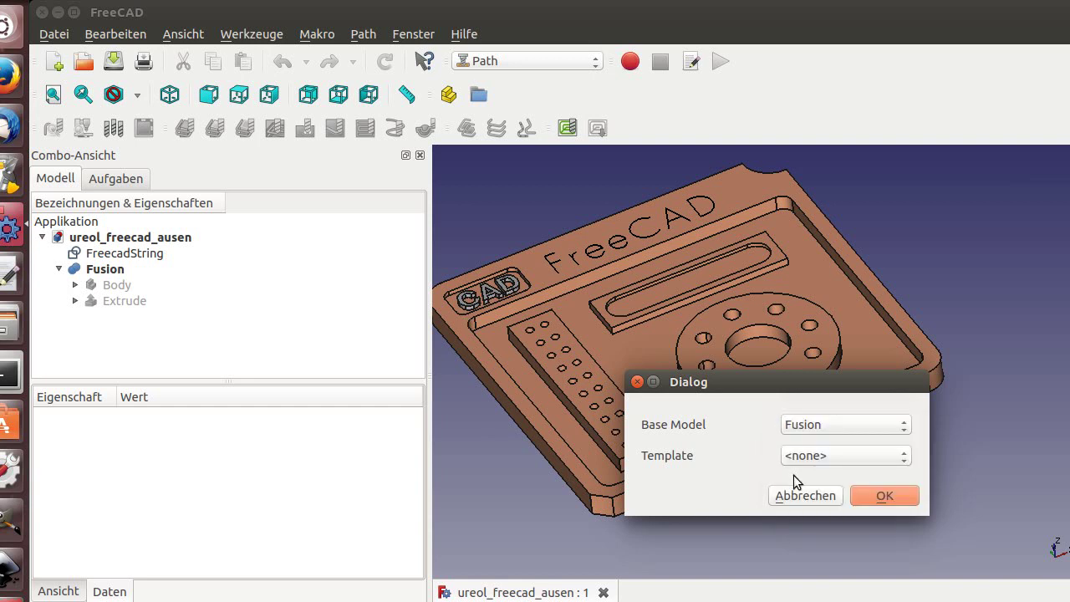
click(870, 494)
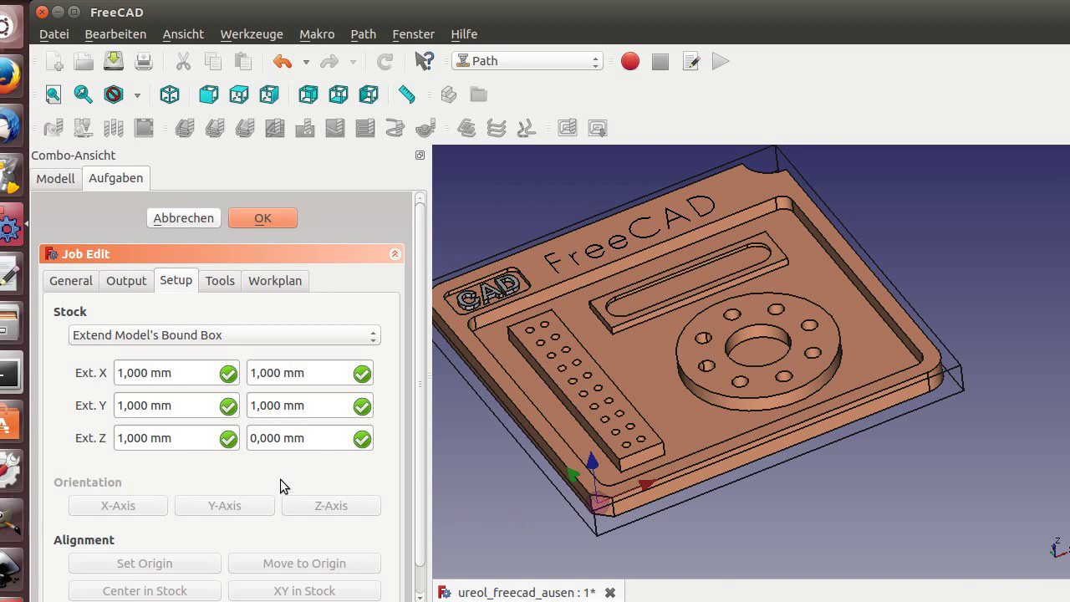
click(251, 216)
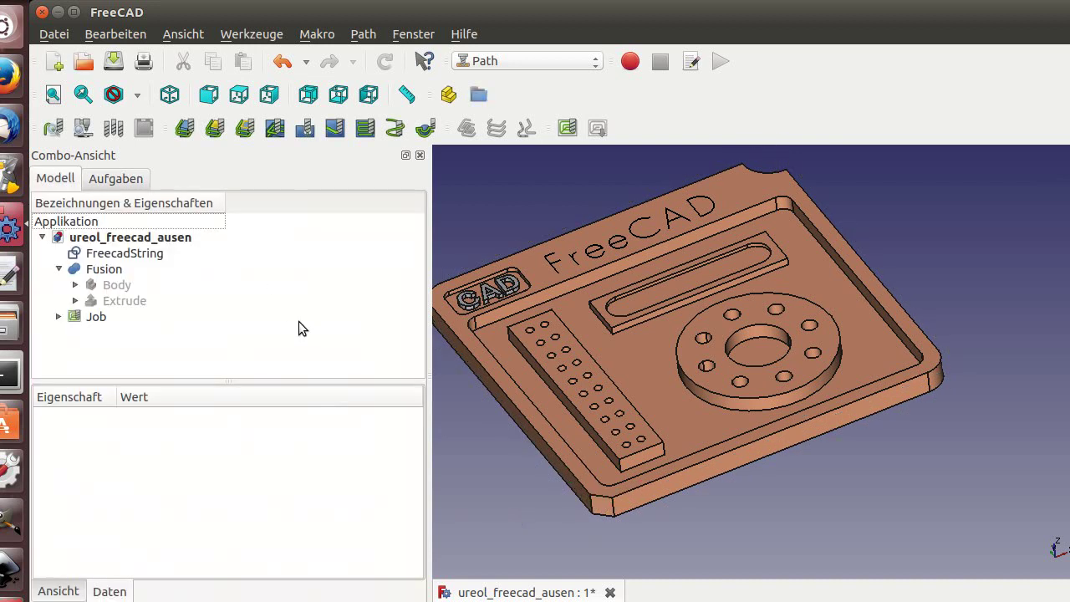
Step: Open the job's Default Tool controller for editing and enter a horizontal feed of 24000 mm/min
click(58, 317)
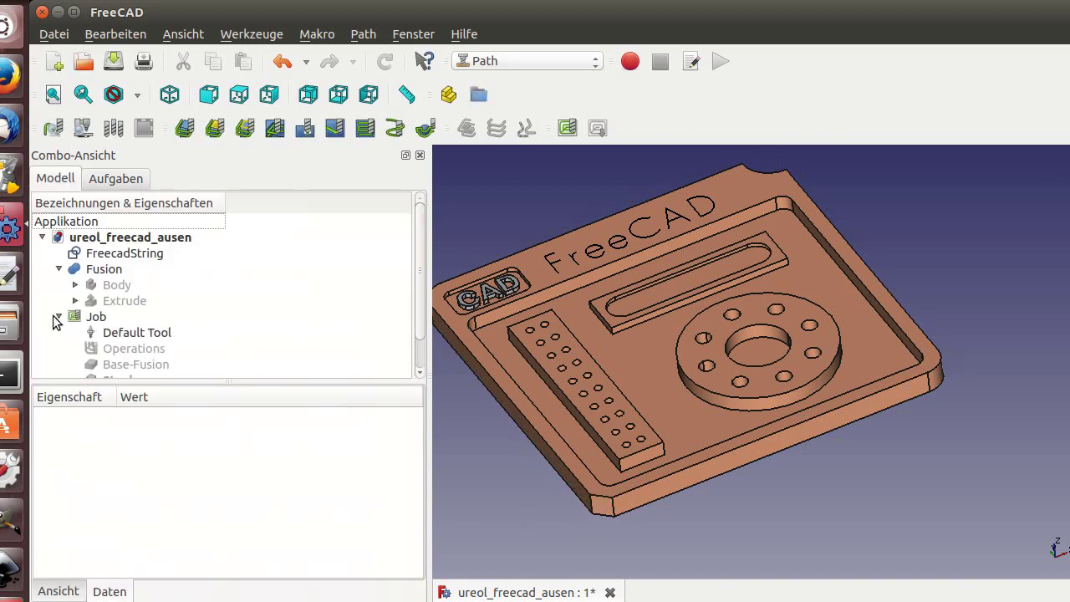
click(117, 332)
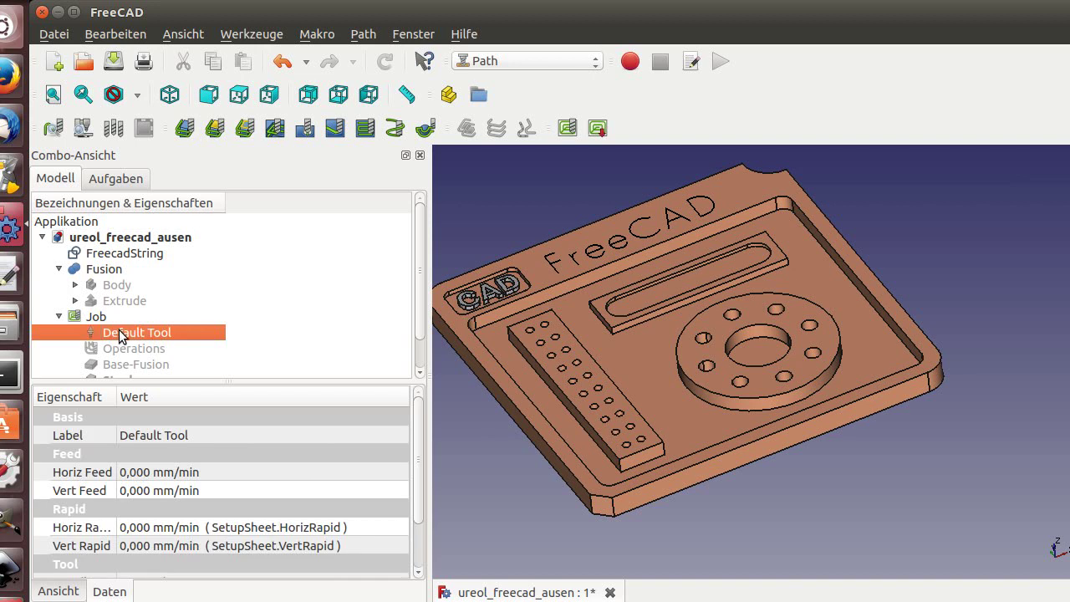
double_click(119, 332)
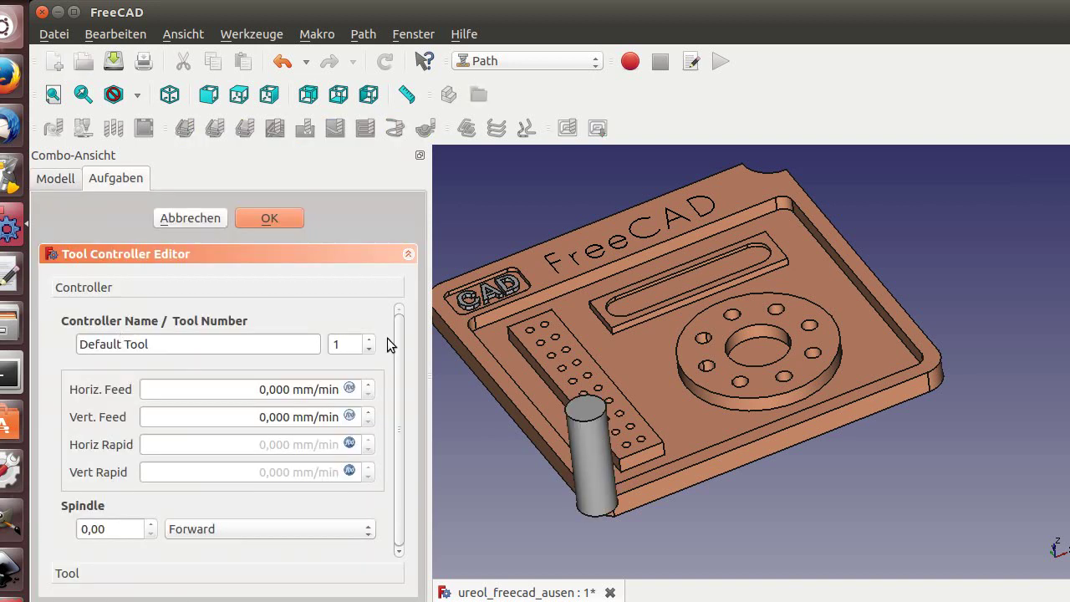
click(240, 385)
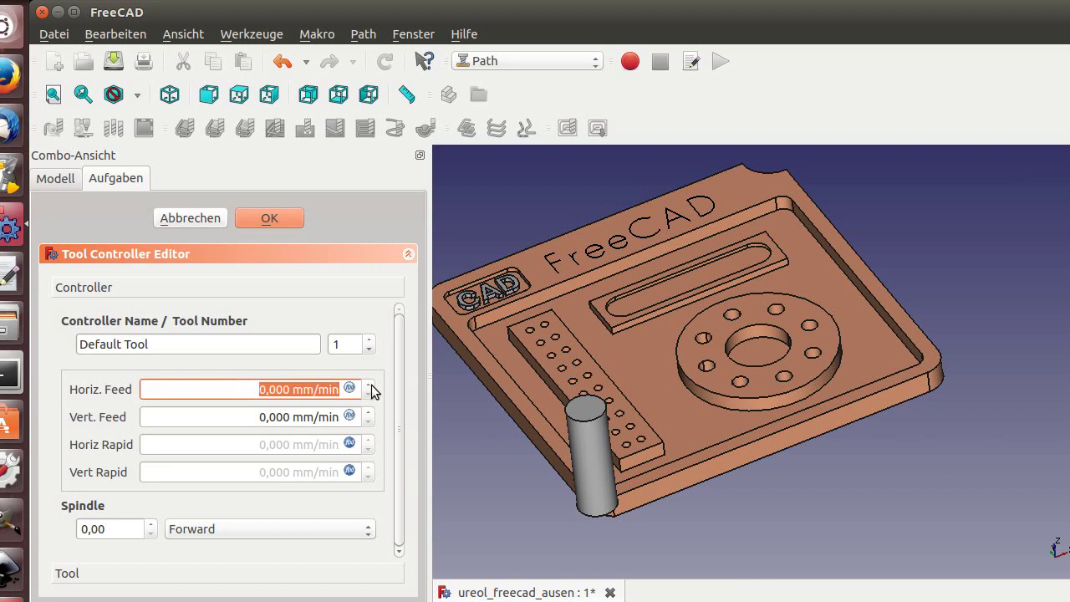
key(BackSpace)
text(24000)
key(Return)
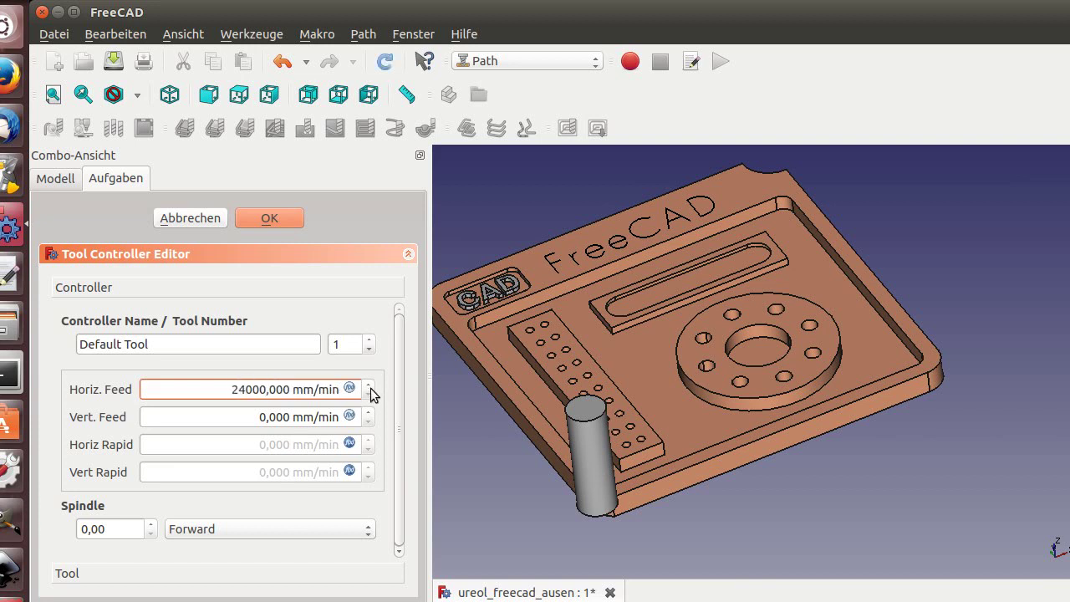
Step: Assign the expression 400 to the tool controller's horizontal feed and 100 to its vertical feed
click(350, 388)
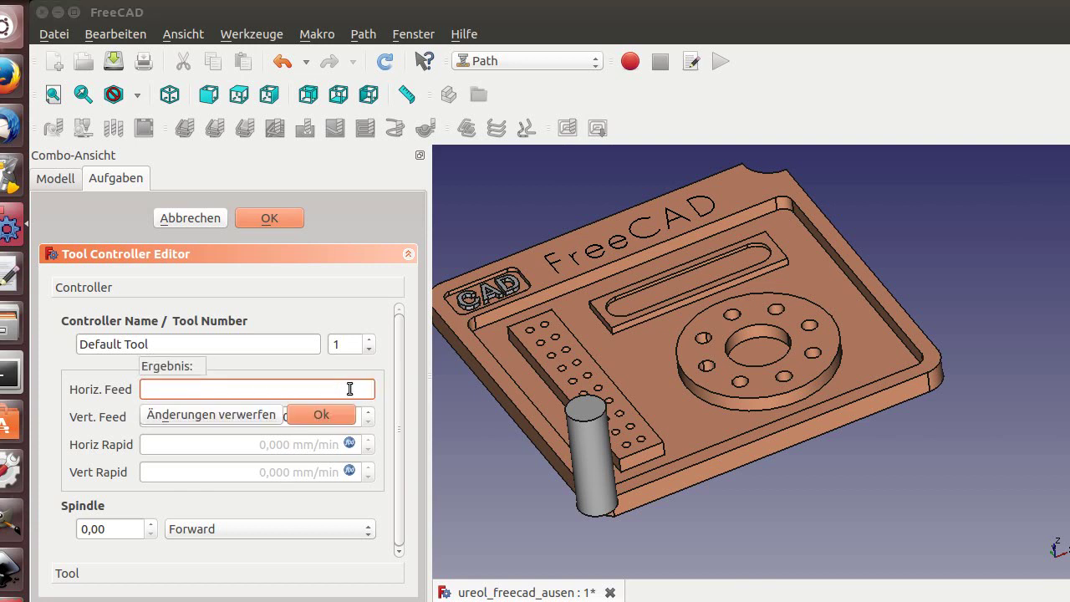
text(400)
key(Return)
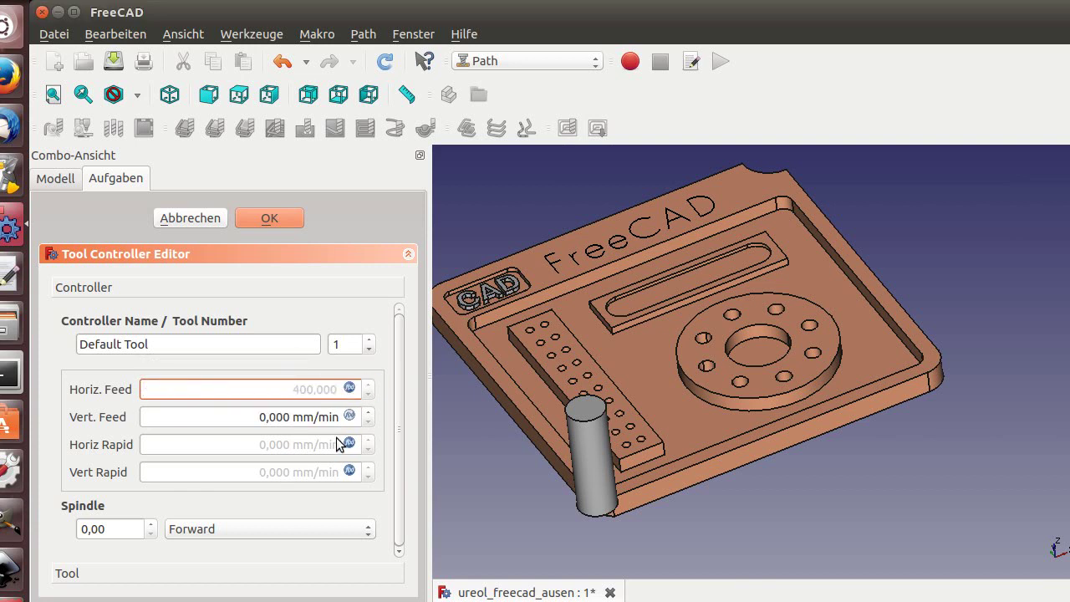
click(349, 416)
text(100)
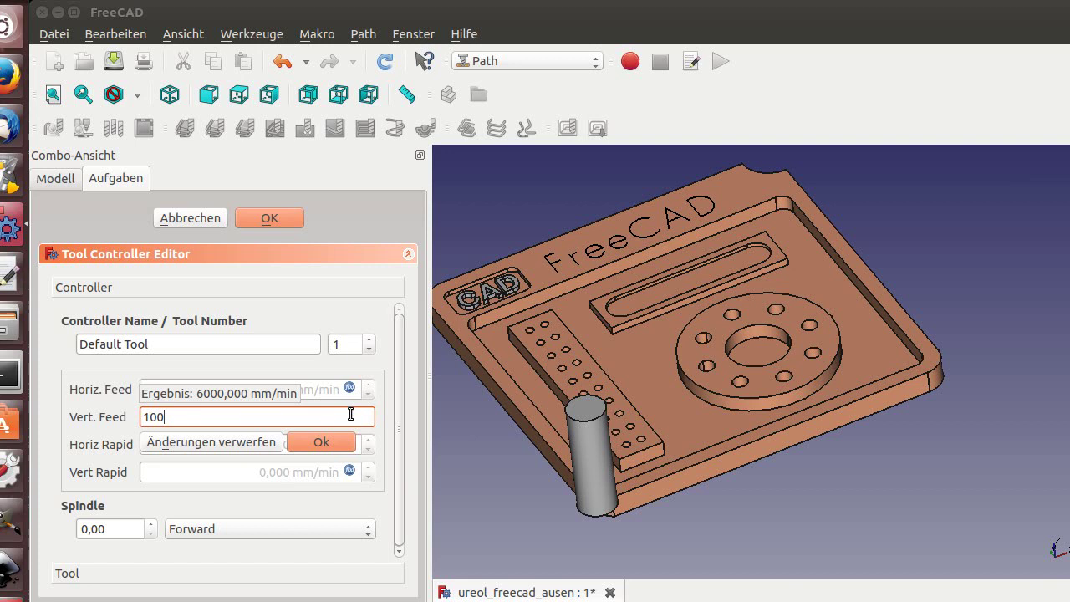
key(Return)
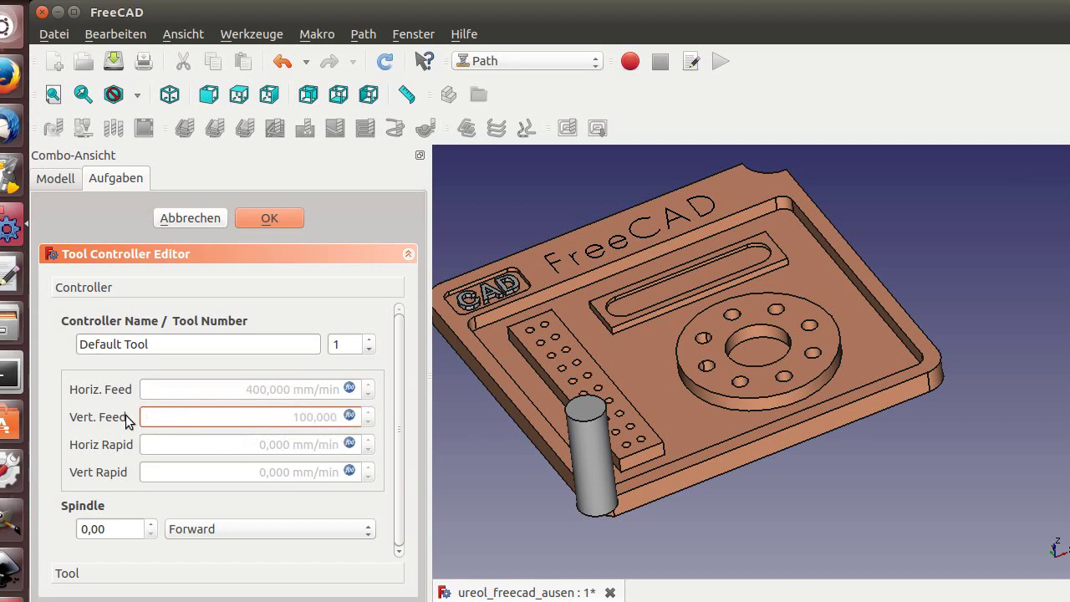
Step: Set the tool controller's spindle speed to 8000
key(Tab)
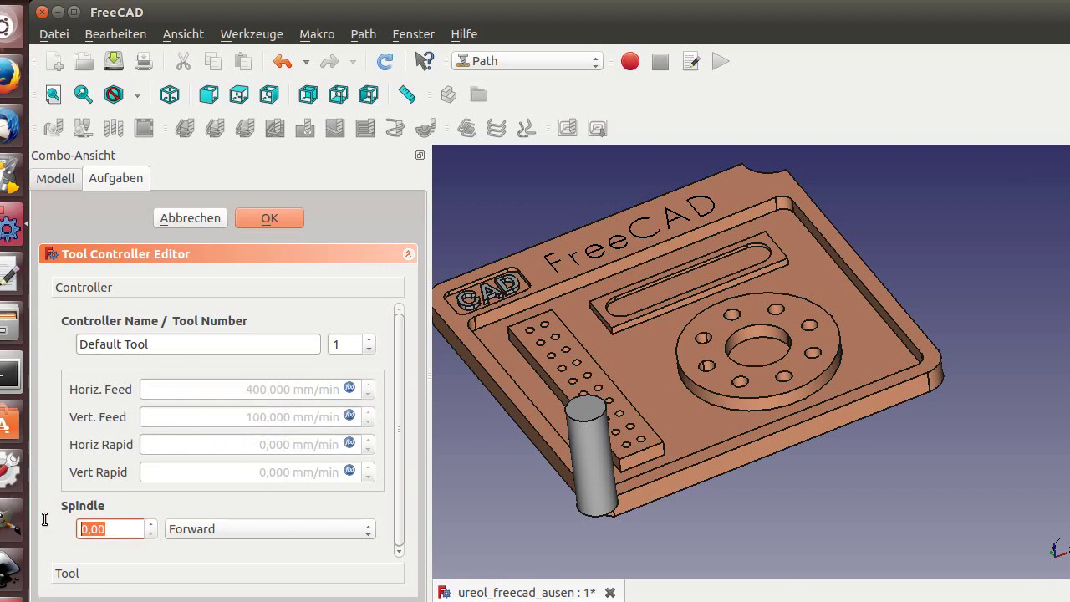
text(8000)
key(Return)
Step: Set the end mill's diameter to 2,4 mm in the tool properties and accept the tool controller
click(84, 573)
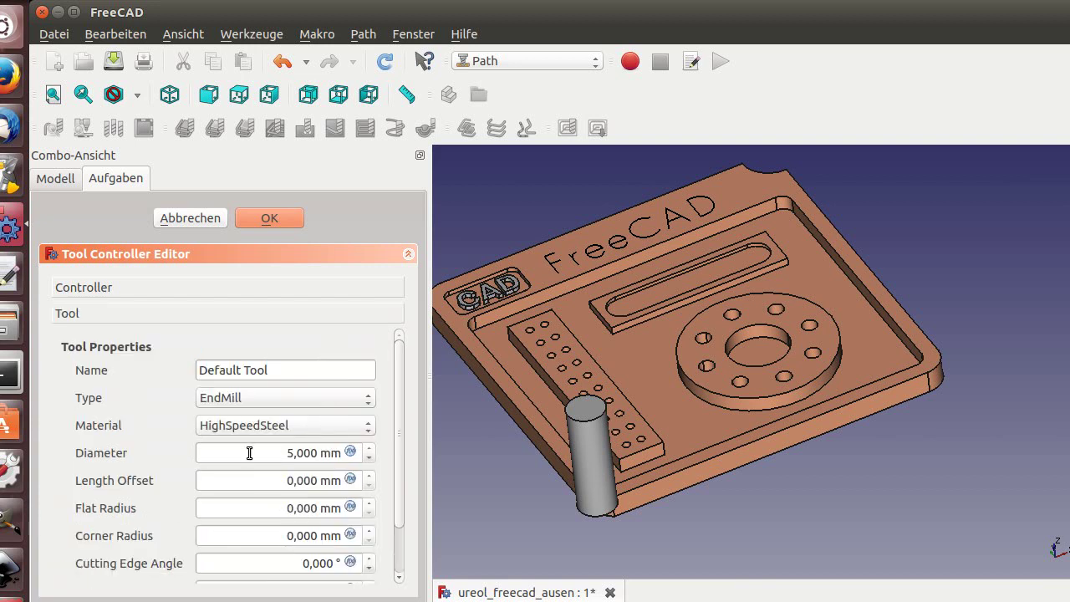
drag(248, 452, 381, 462)
text(2,4)
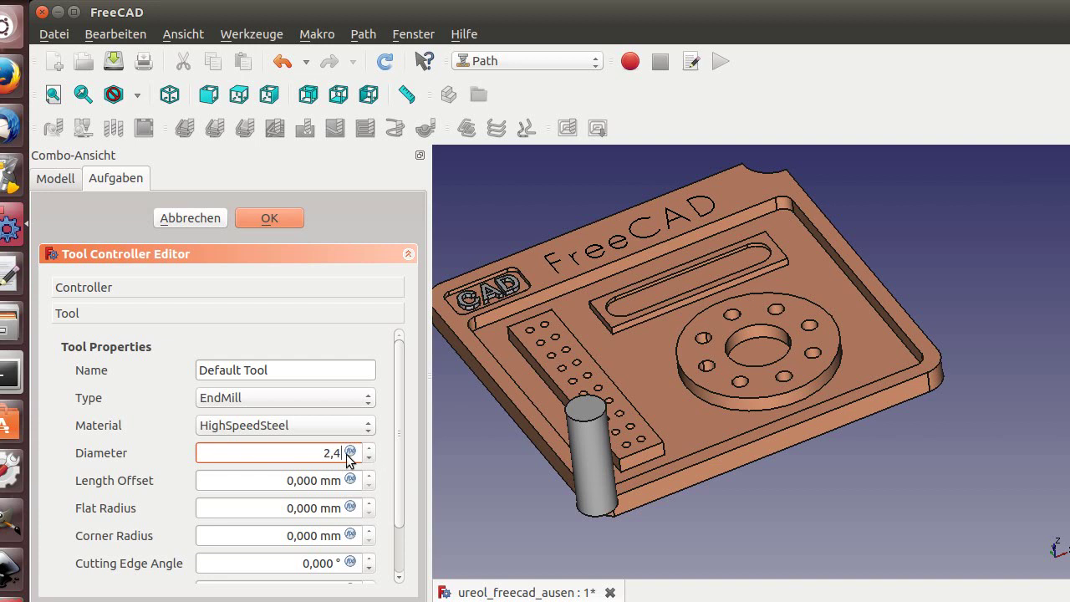
key(Return)
click(264, 221)
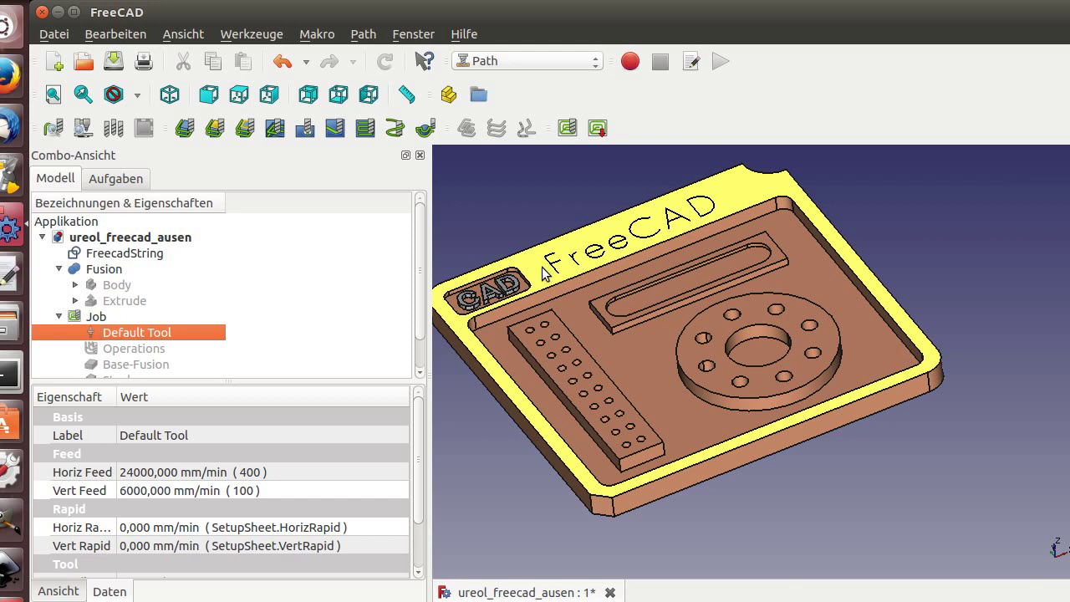
Step: Select the complete outer edge loop of the plate's top face and start a Profile Edges operation on it
click(245, 128)
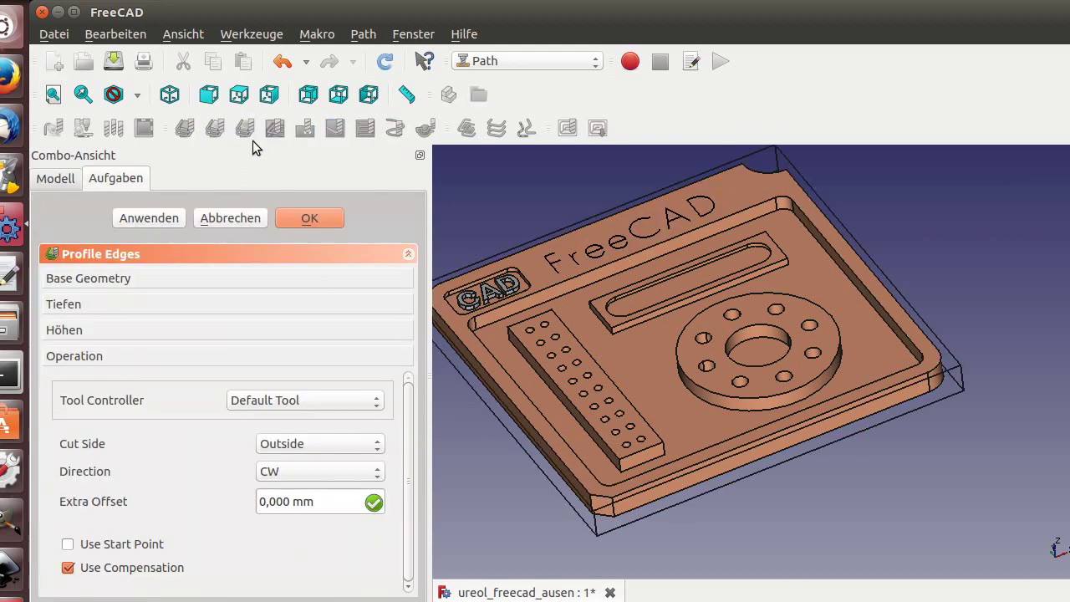
click(242, 217)
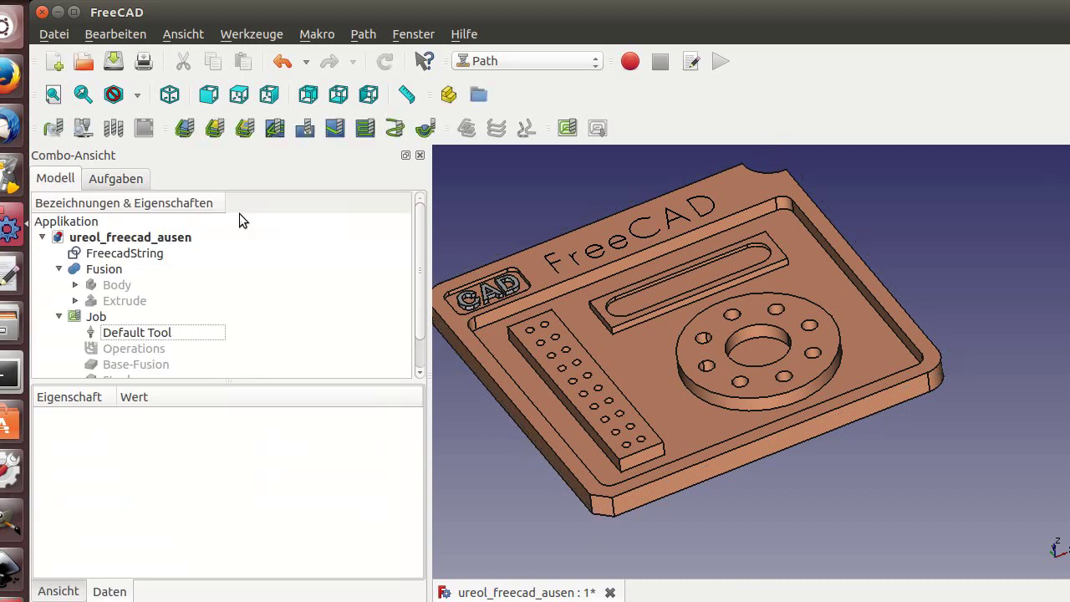
click(699, 461)
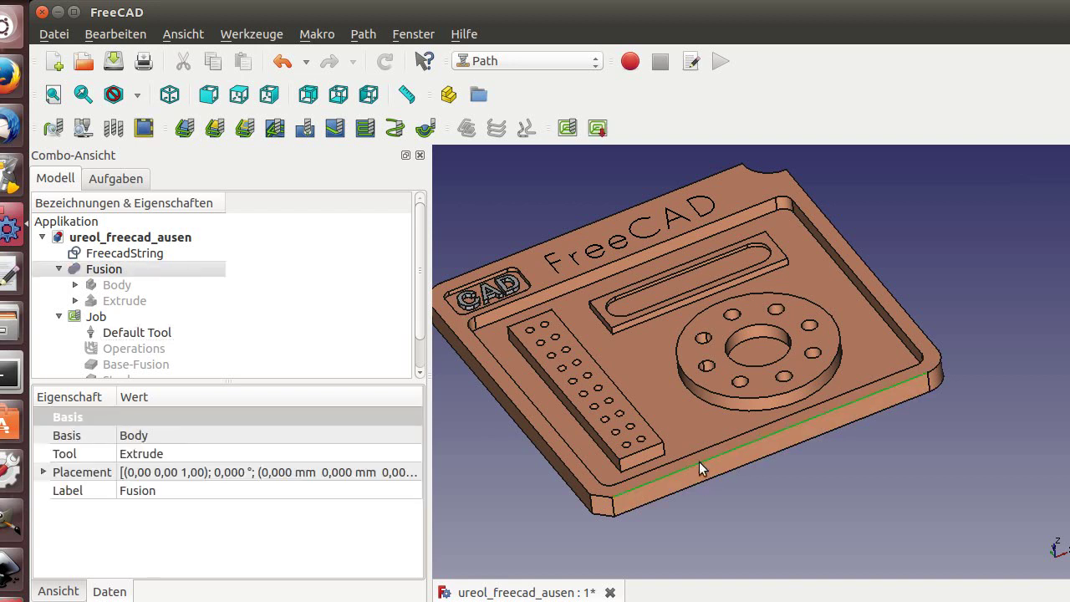
click(143, 130)
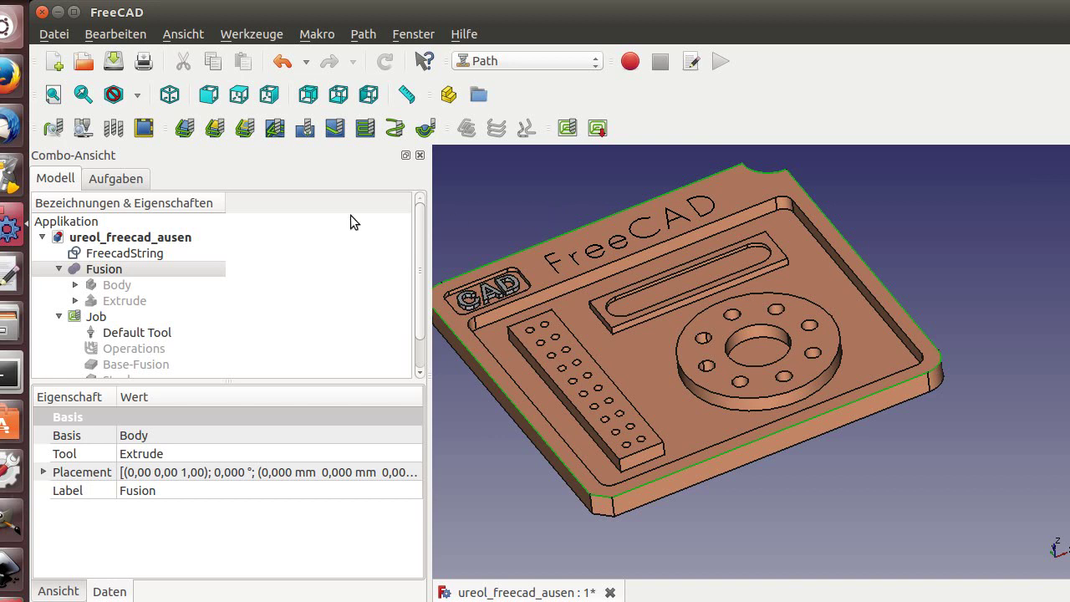
click(245, 131)
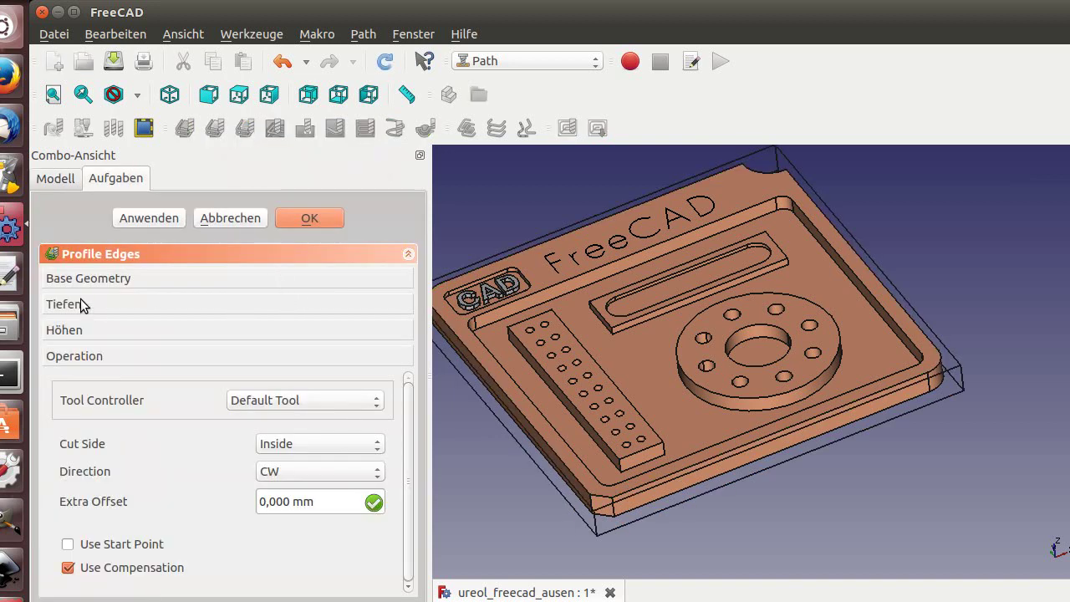
Step: Keep the Profile Edges start depth expression, and set the final depth to -3 mm and the step down to 1 mm
click(80, 304)
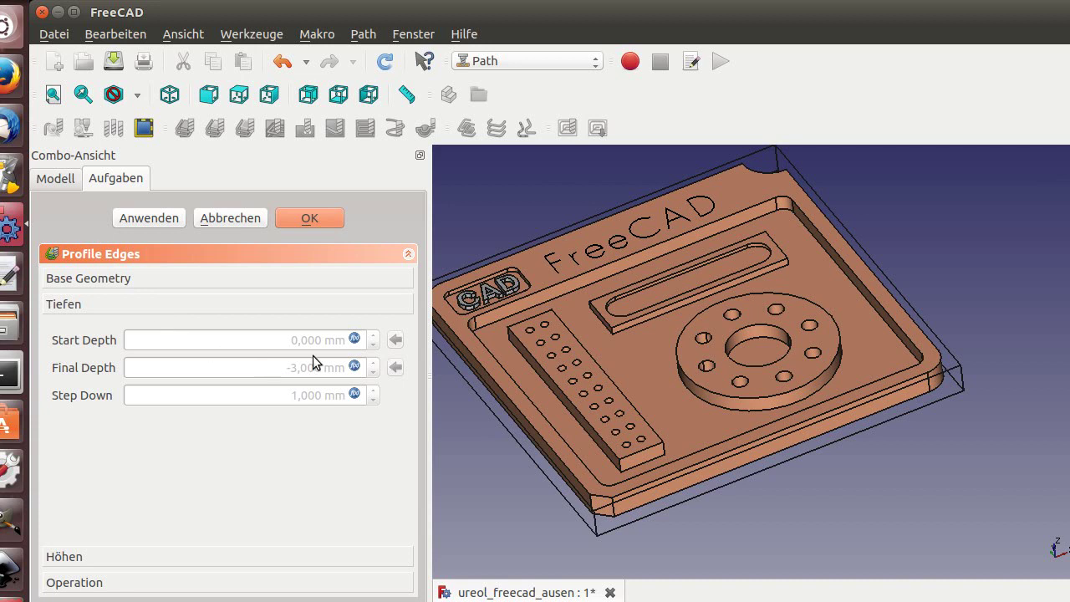
click(355, 339)
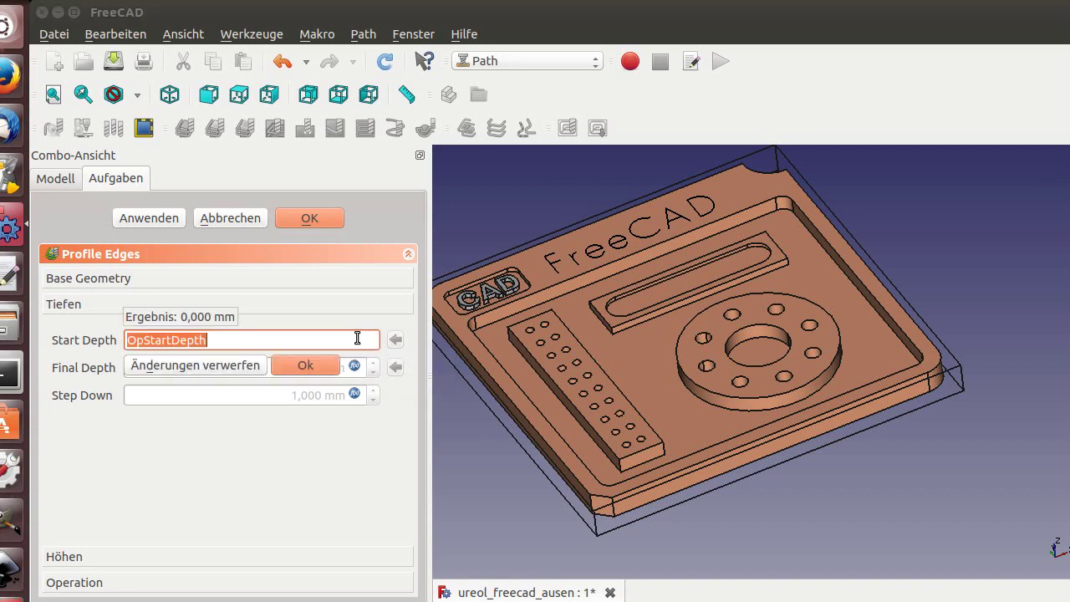
key(Return)
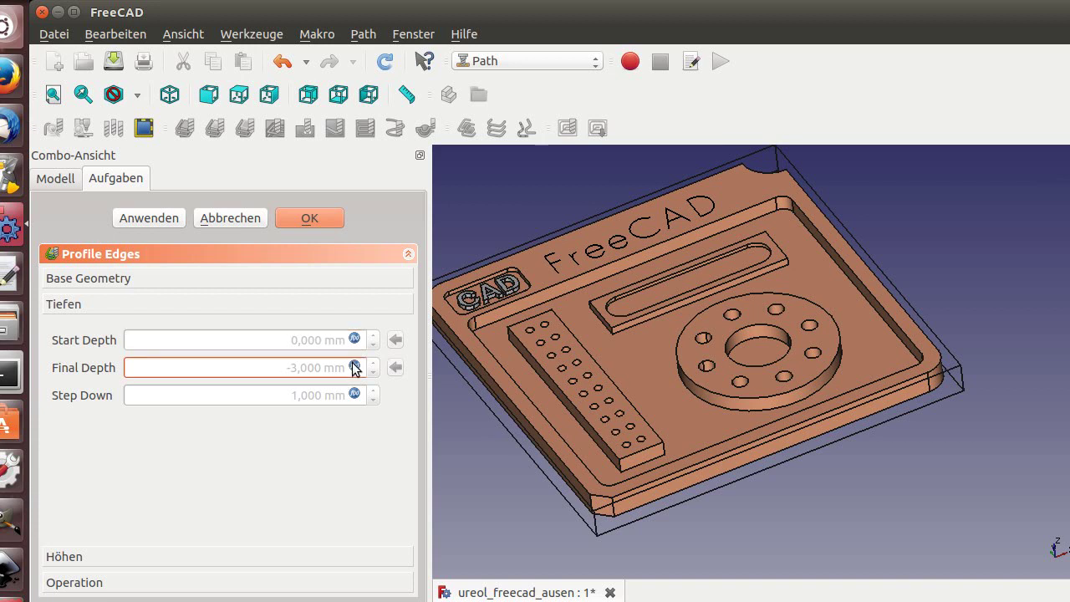
click(355, 367)
text(-3)
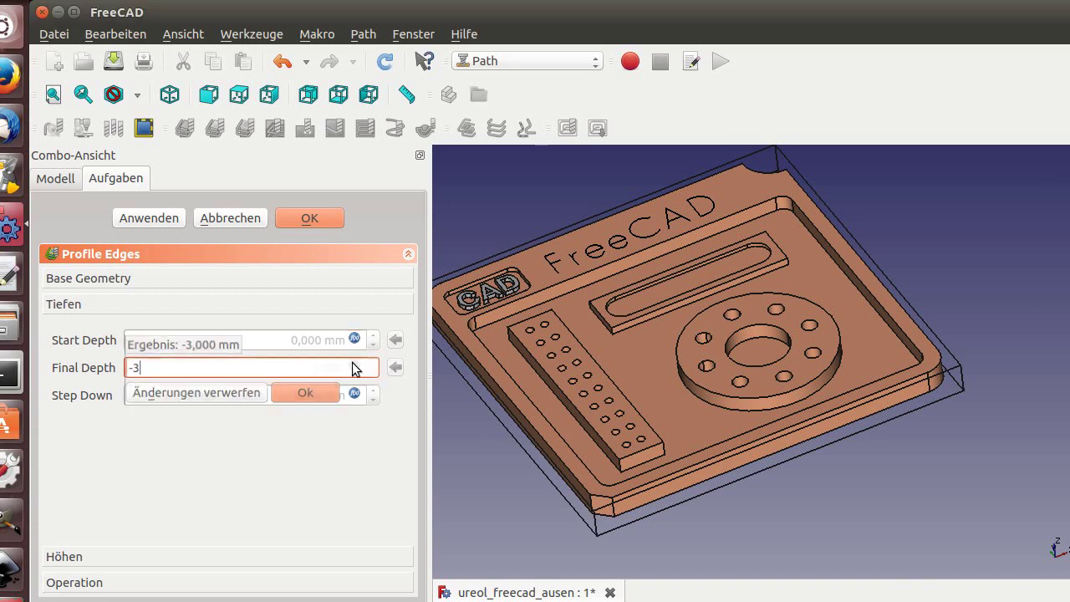
key(Return)
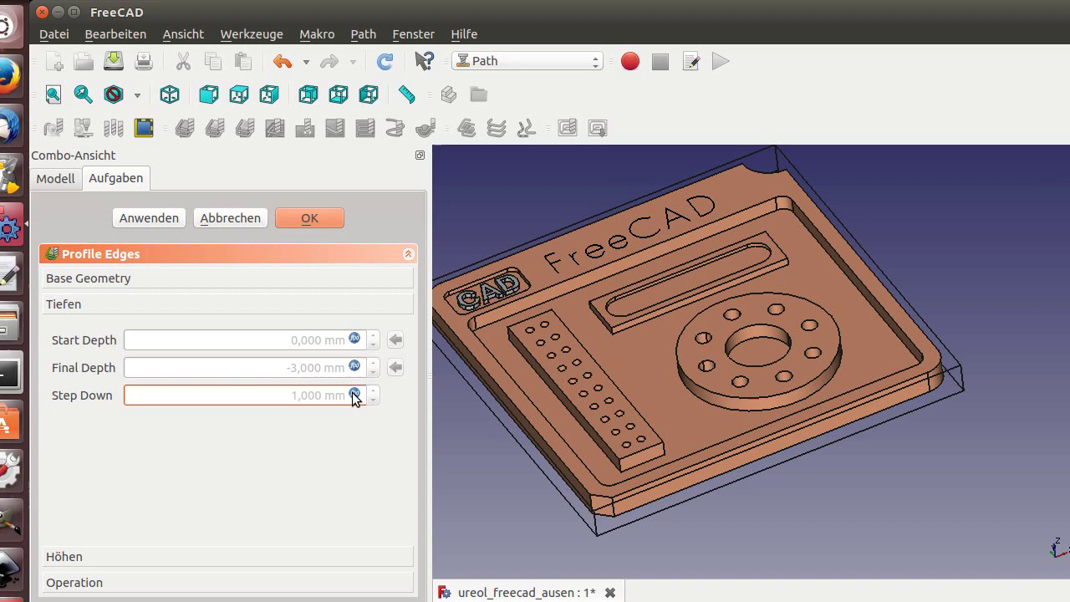
click(355, 394)
text(1)
click(293, 422)
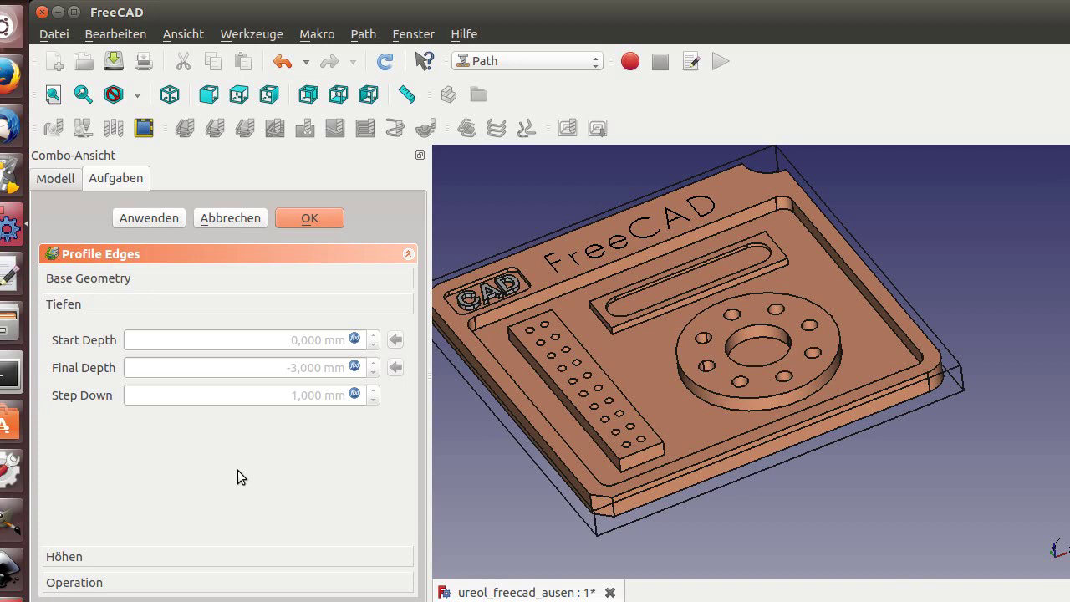
Step: Keep the safe and clearance height expressions, set the cut side to Outside with direction CW, and apply the Profile Edges operation
click(72, 557)
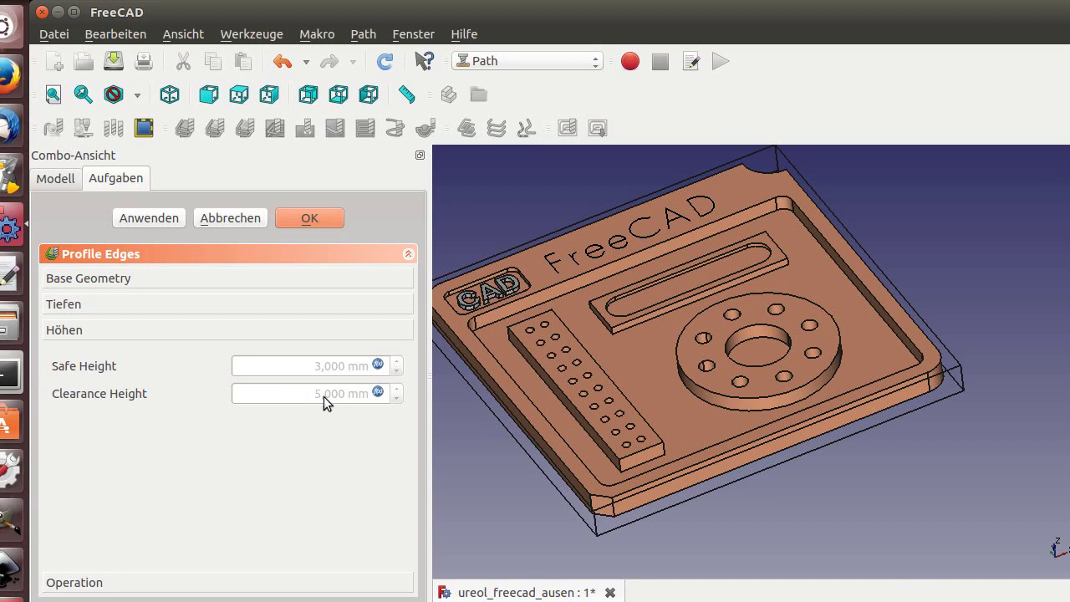
mouse_move(324, 396)
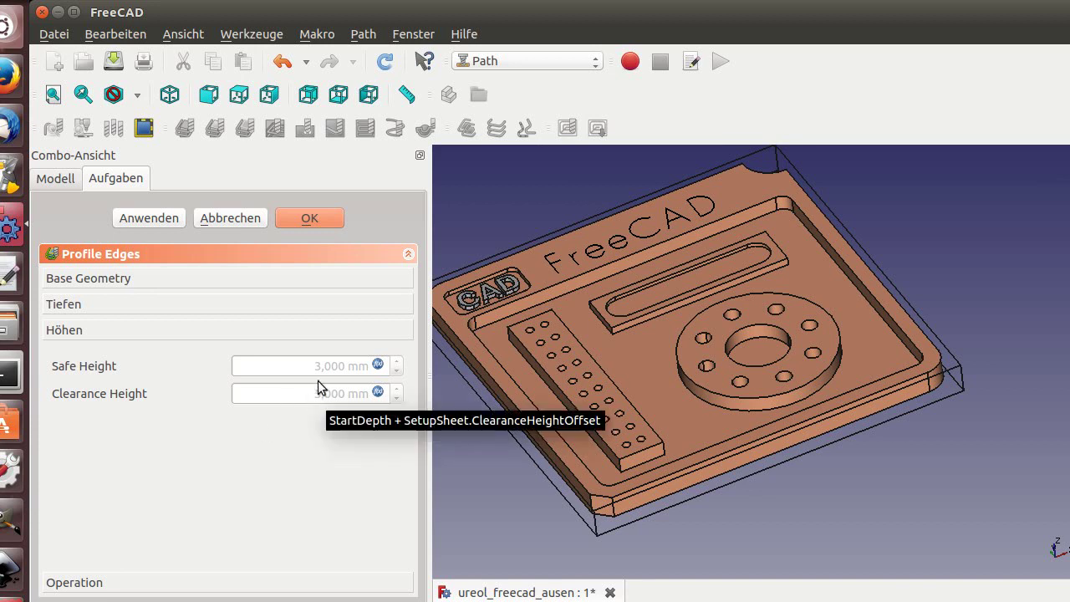
mouse_move(318, 373)
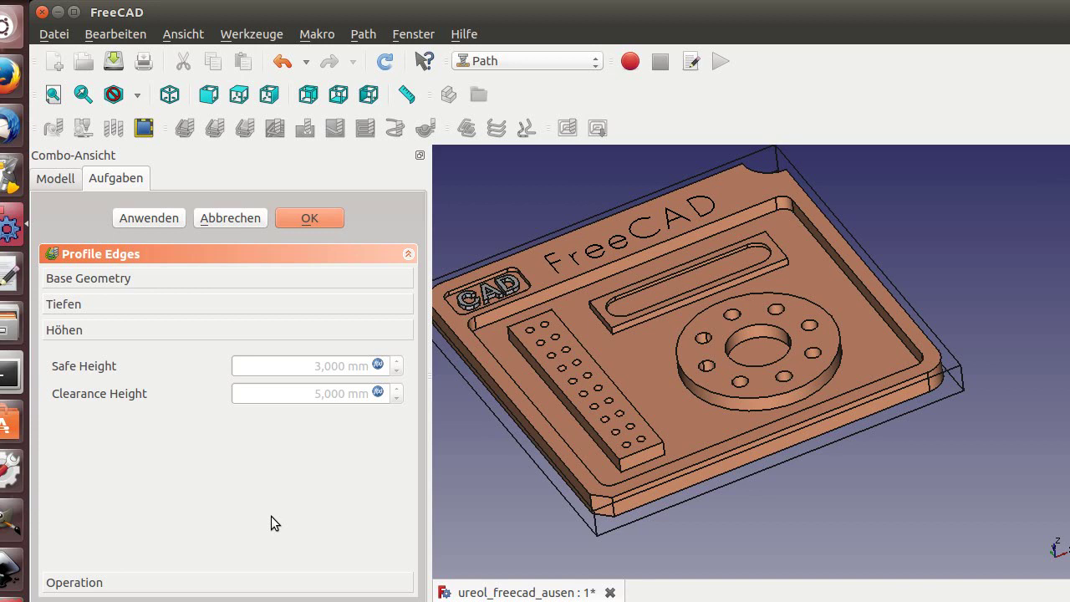
click(95, 583)
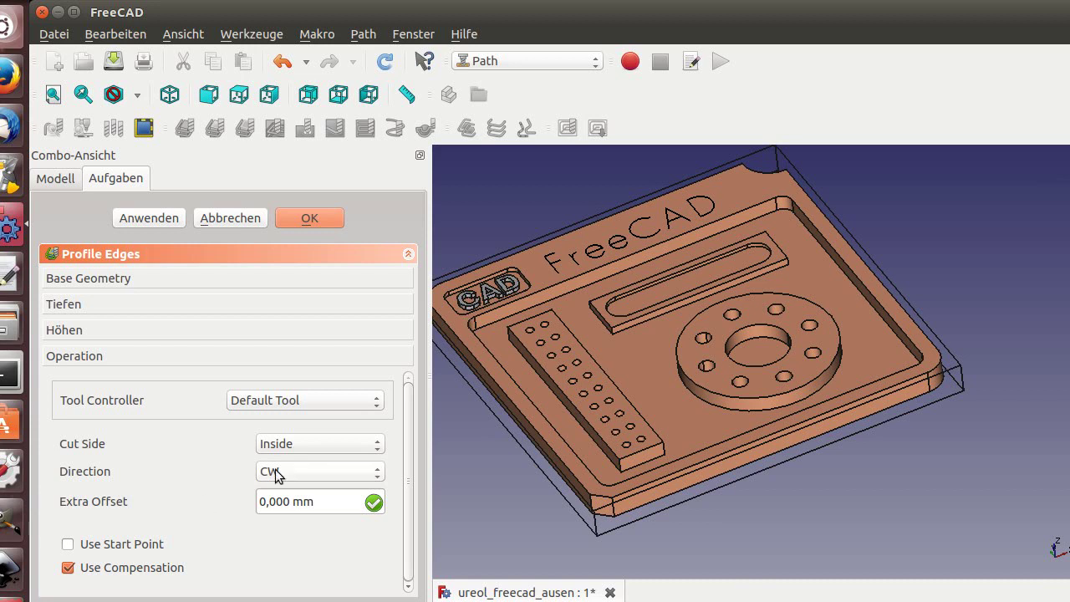
click(326, 443)
click(321, 424)
click(270, 472)
click(276, 490)
click(274, 473)
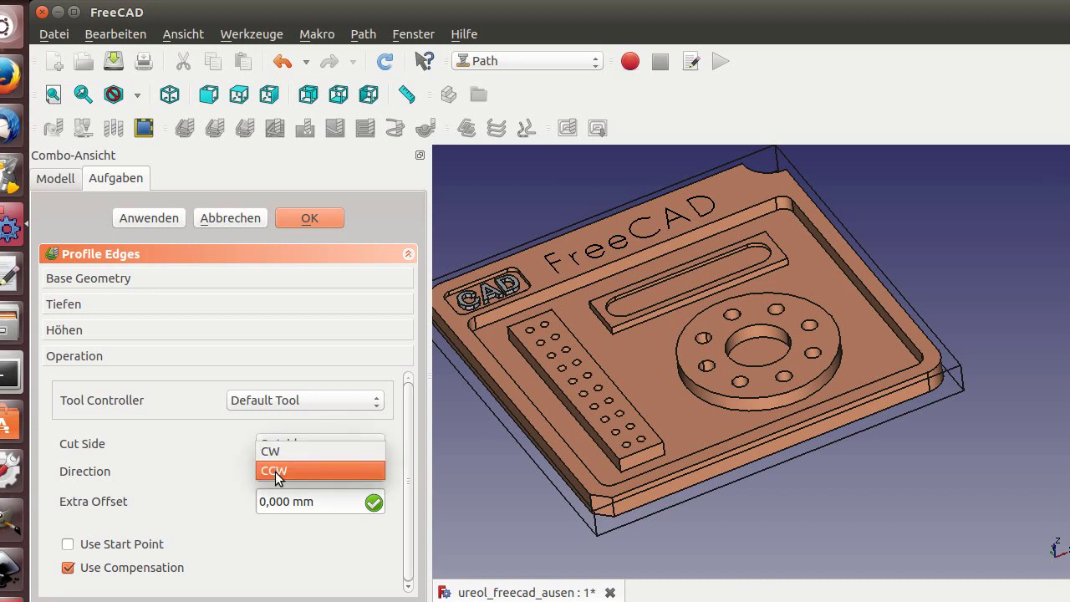
click(280, 450)
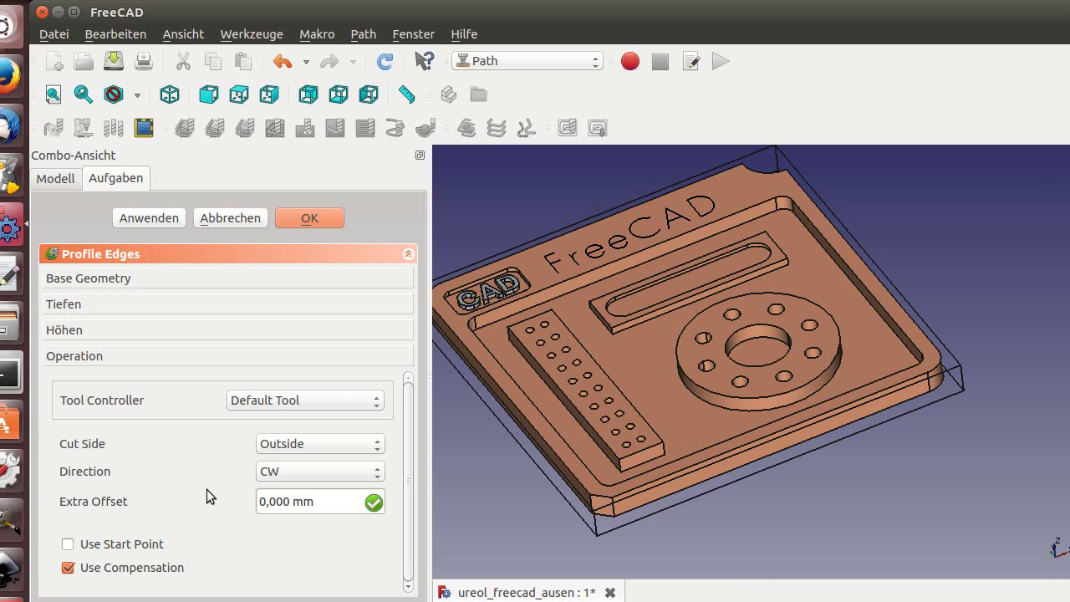
click(149, 218)
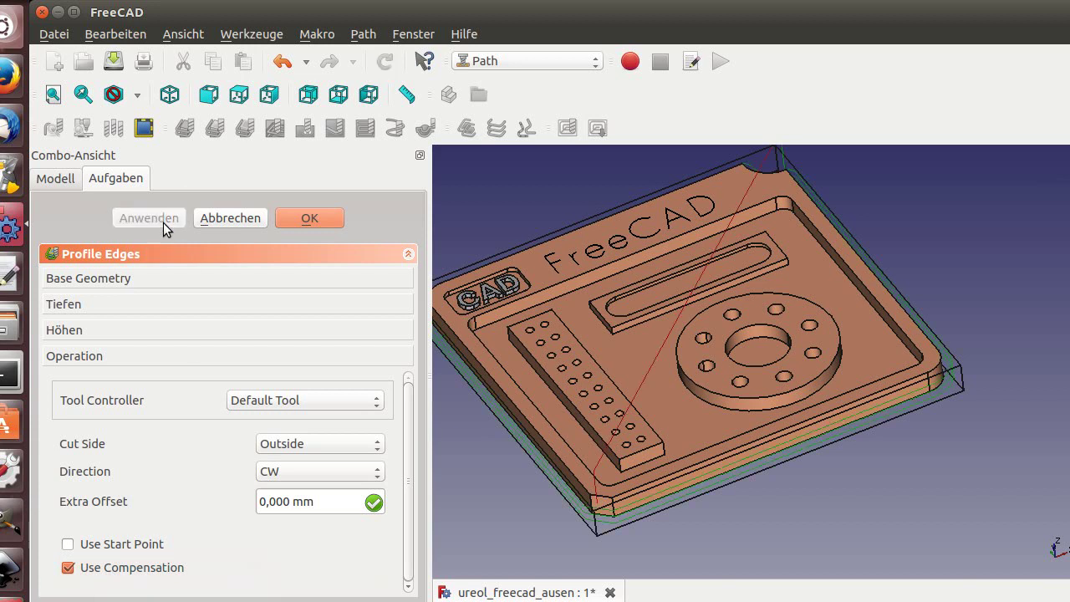
Step: Inspect the toolpath around the plate, enable the use of a start point, and accept the Profile Edges operation
scroll(577, 510, up, 5)
scroll(579, 513, down, 1)
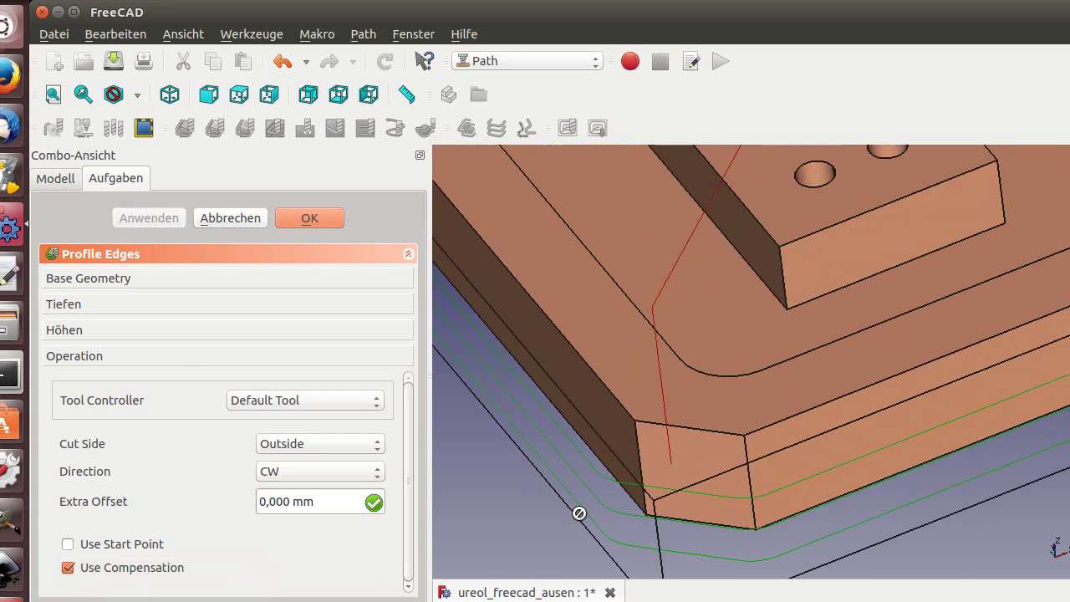
scroll(578, 512, down, 2)
scroll(585, 512, down, 3)
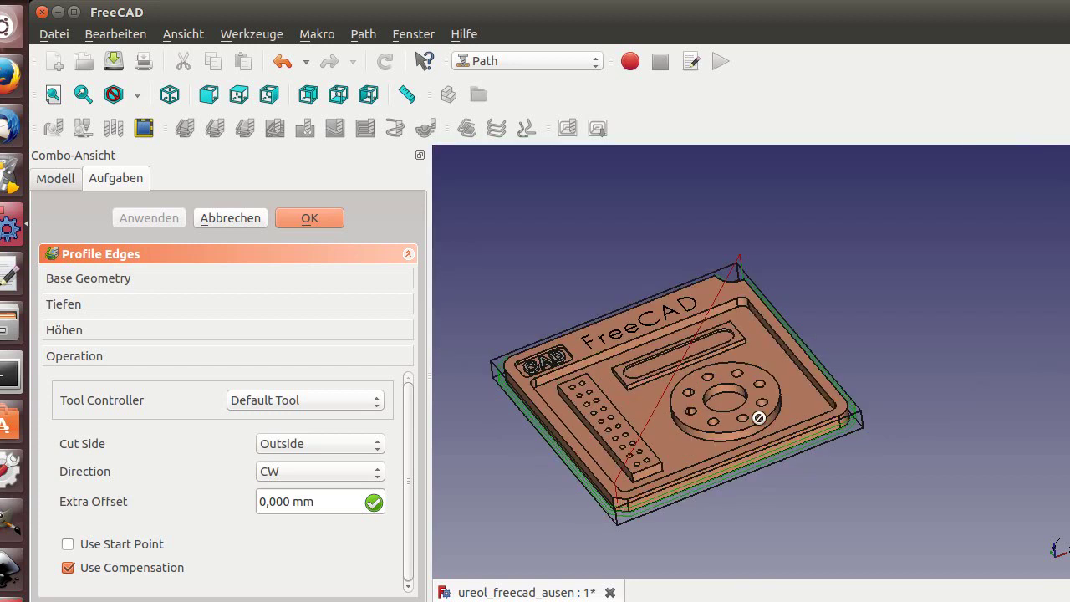
scroll(834, 404, up, 2)
middle_drag(824, 405, 779, 351)
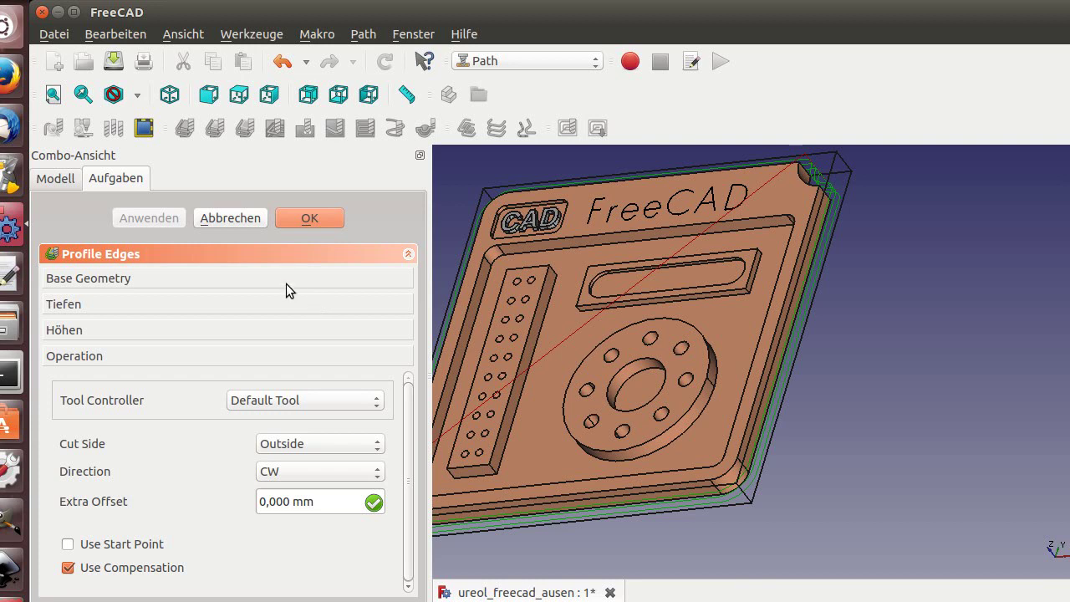
click(84, 549)
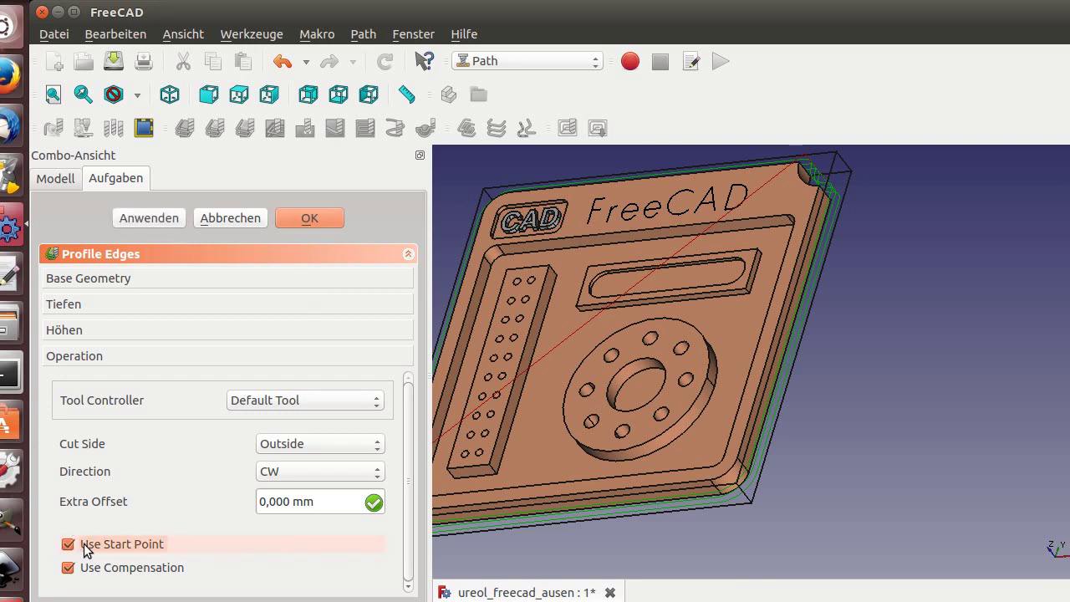
click(166, 217)
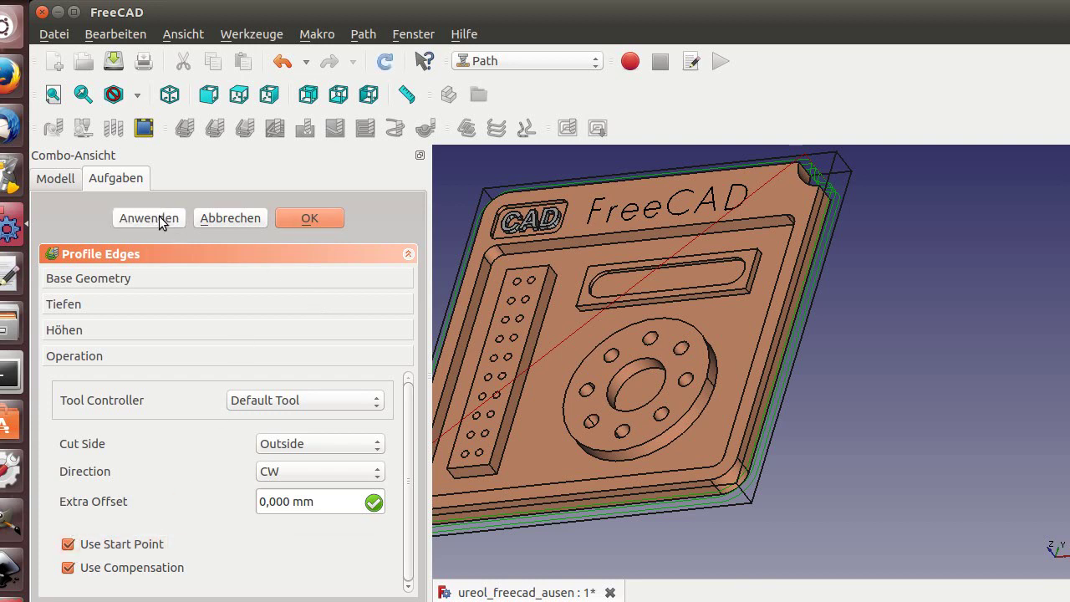
click(306, 218)
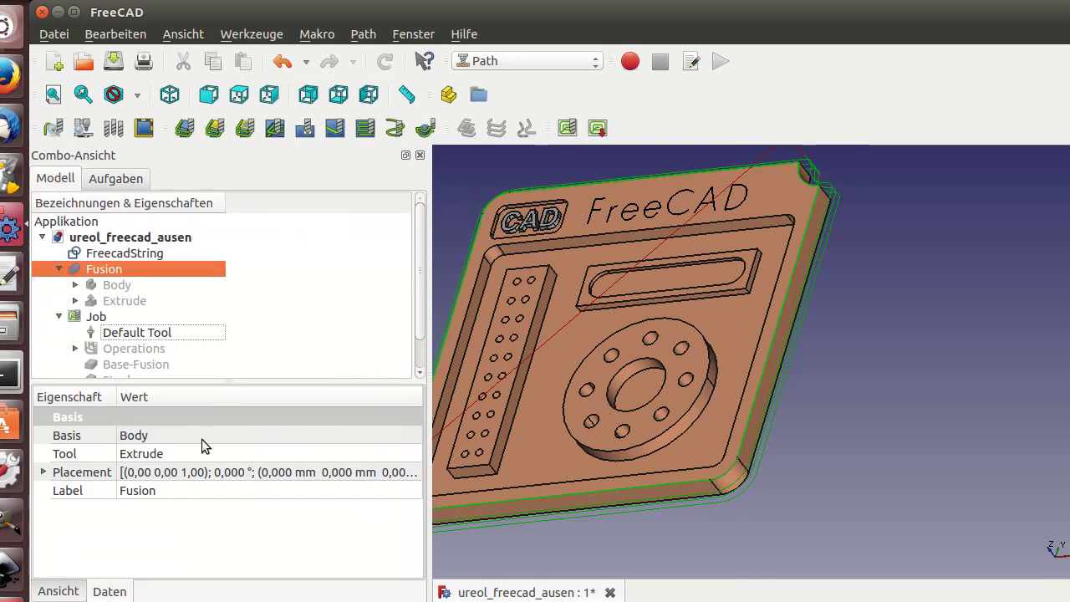
Step: Set the x coordinate of the Profile_Edges operation's start point to 49,2
click(75, 348)
scroll(164, 360, down, 1)
click(159, 318)
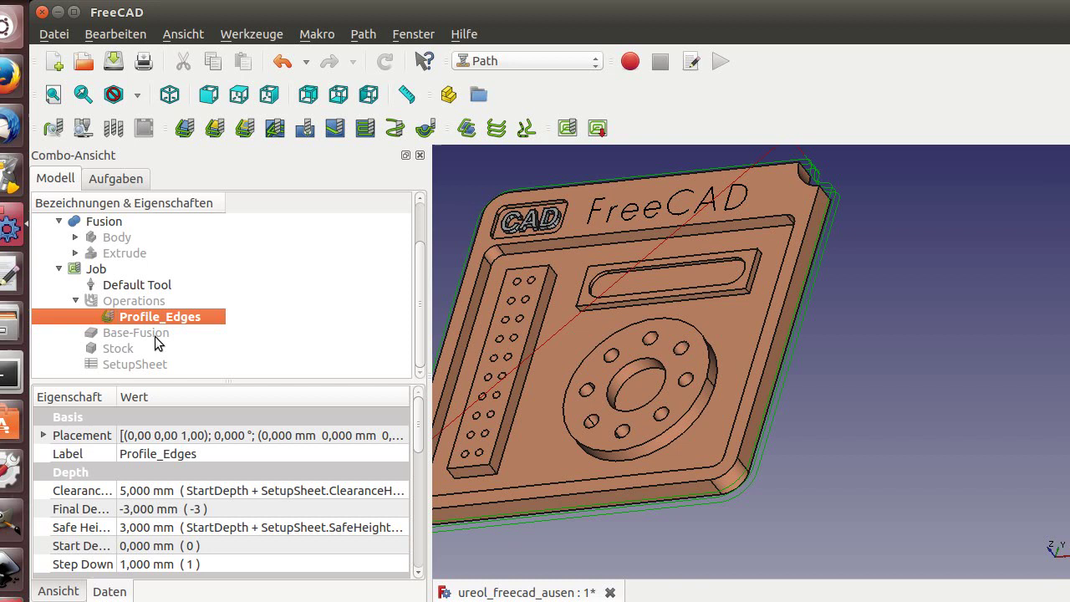
scroll(226, 540, down, 5)
scroll(239, 529, down, 2)
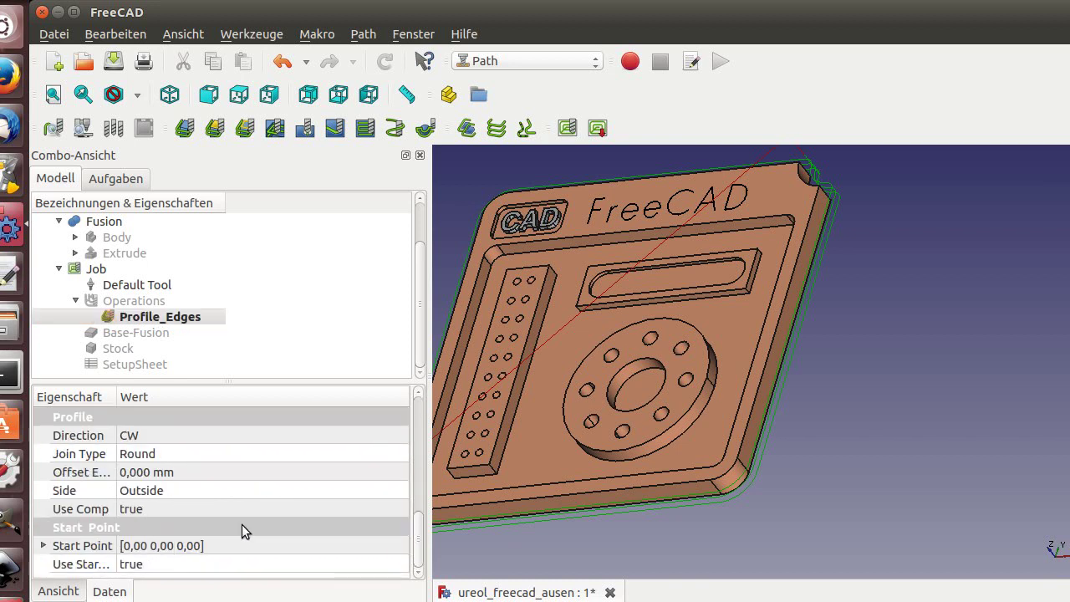
click(43, 546)
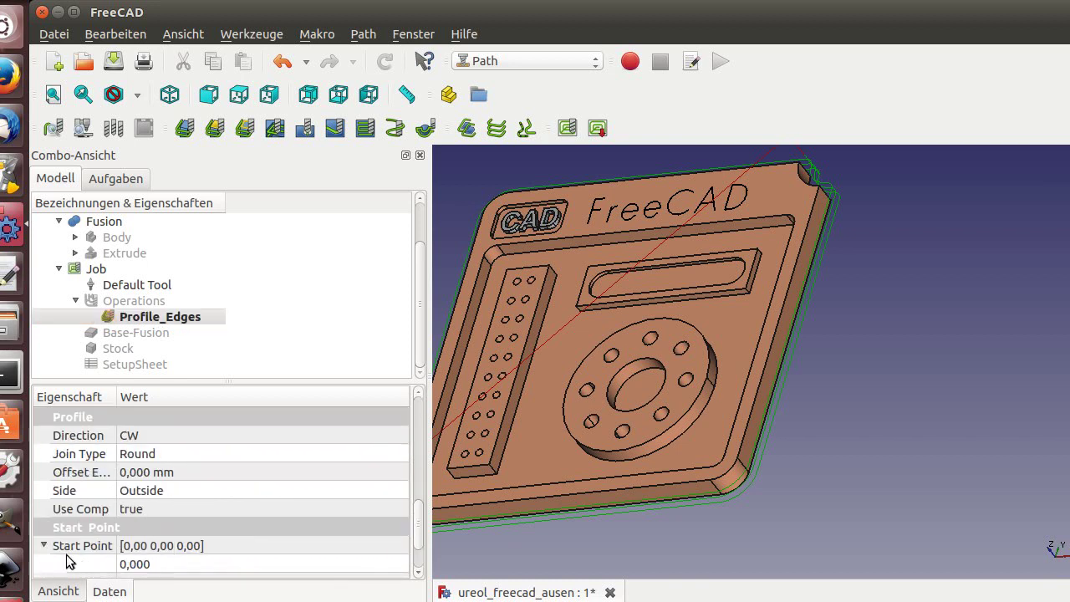
click(168, 567)
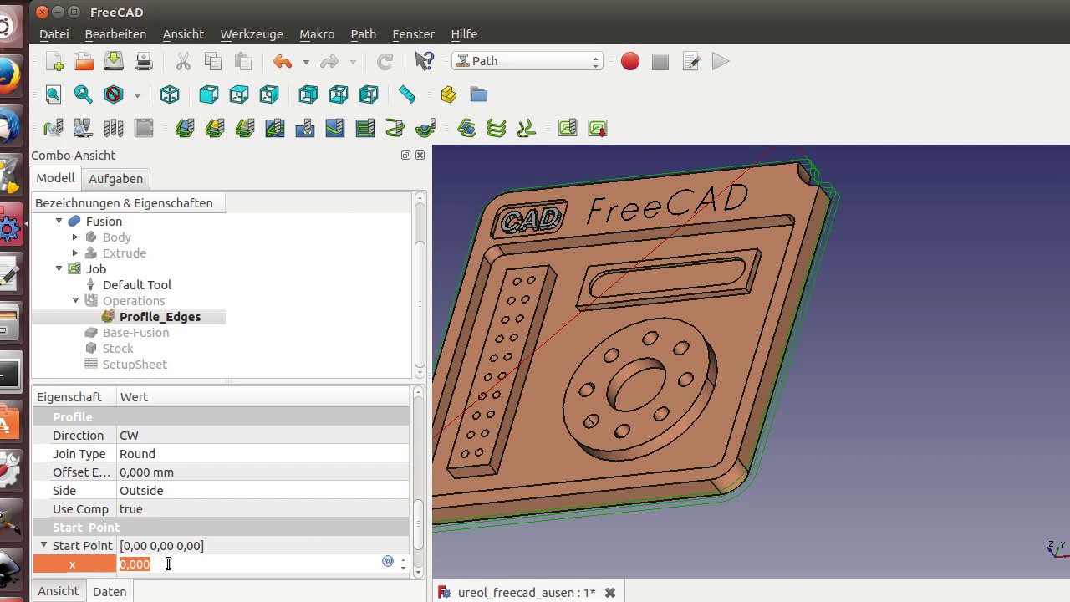
text(49,2)
key(Return)
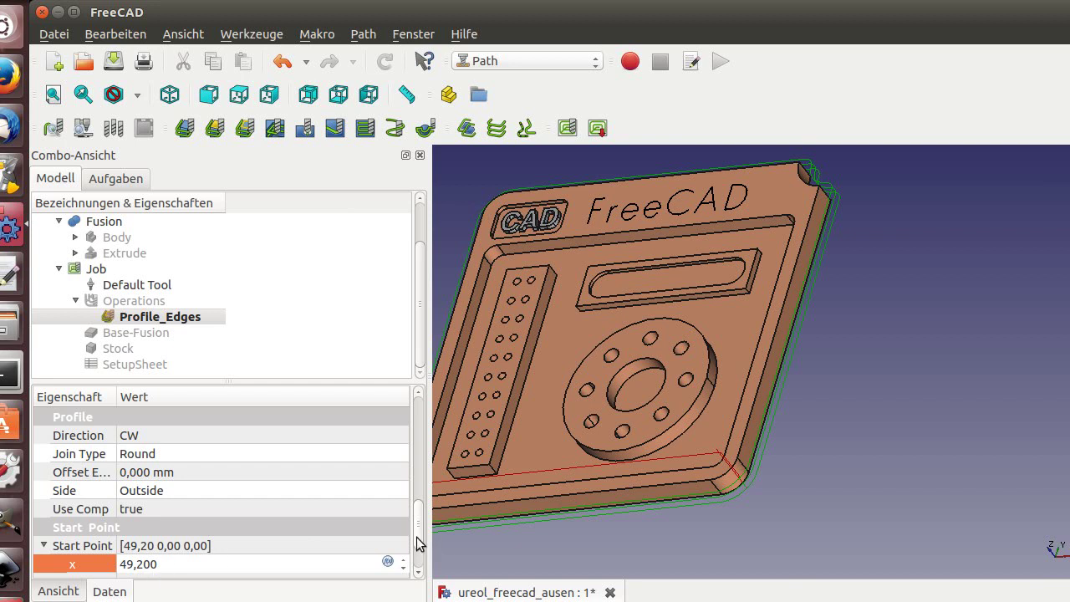
Step: Set the y coordinate of the Profile_Edges operation's start point to 25
scroll(420, 556, down, 1)
click(205, 545)
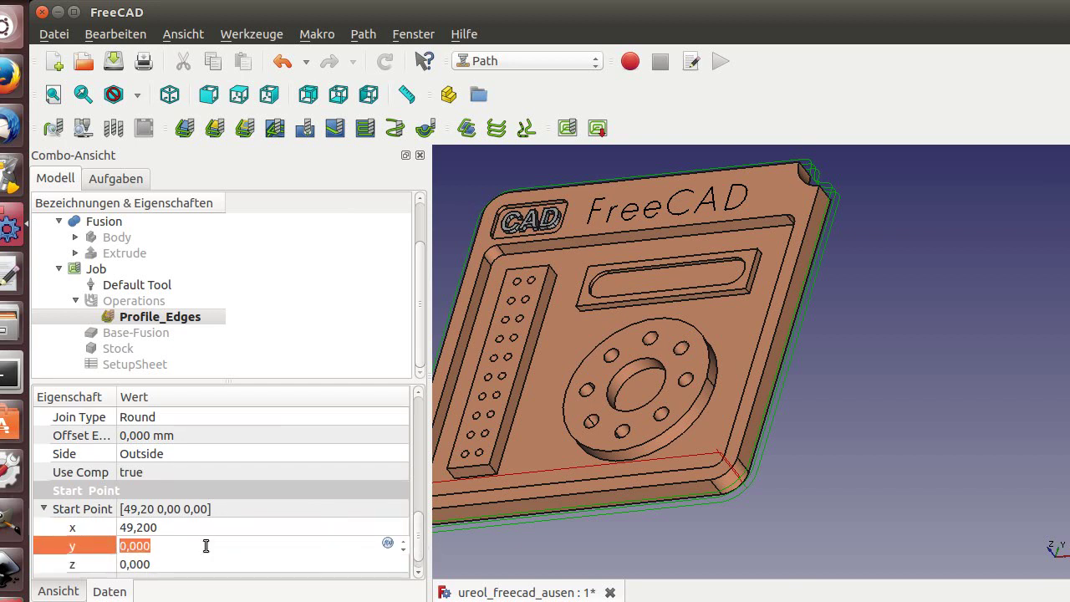
text(25)
key(Return)
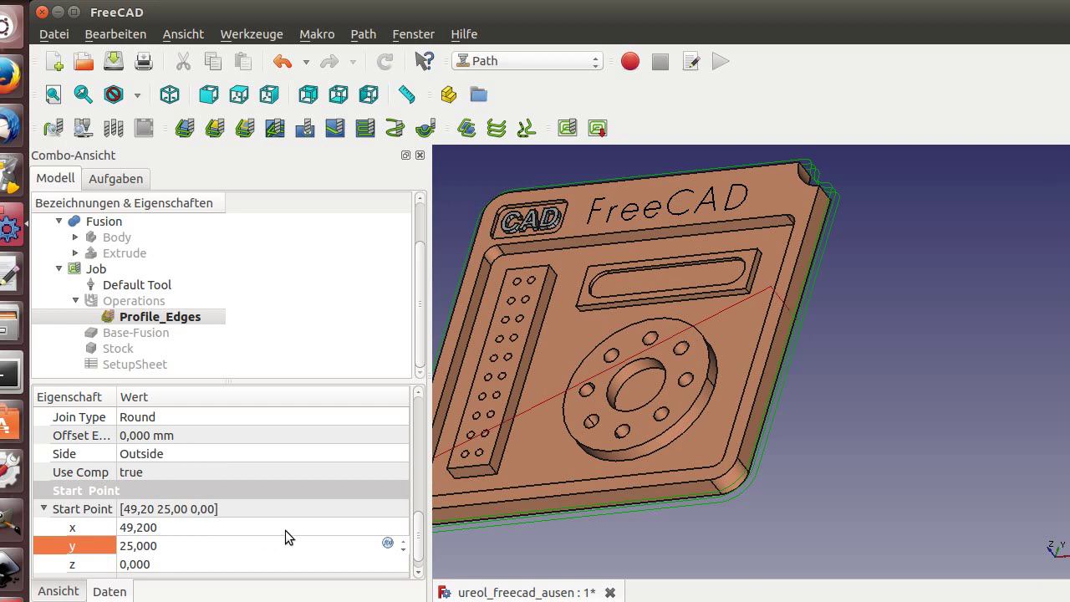
scroll(410, 559, down, 1)
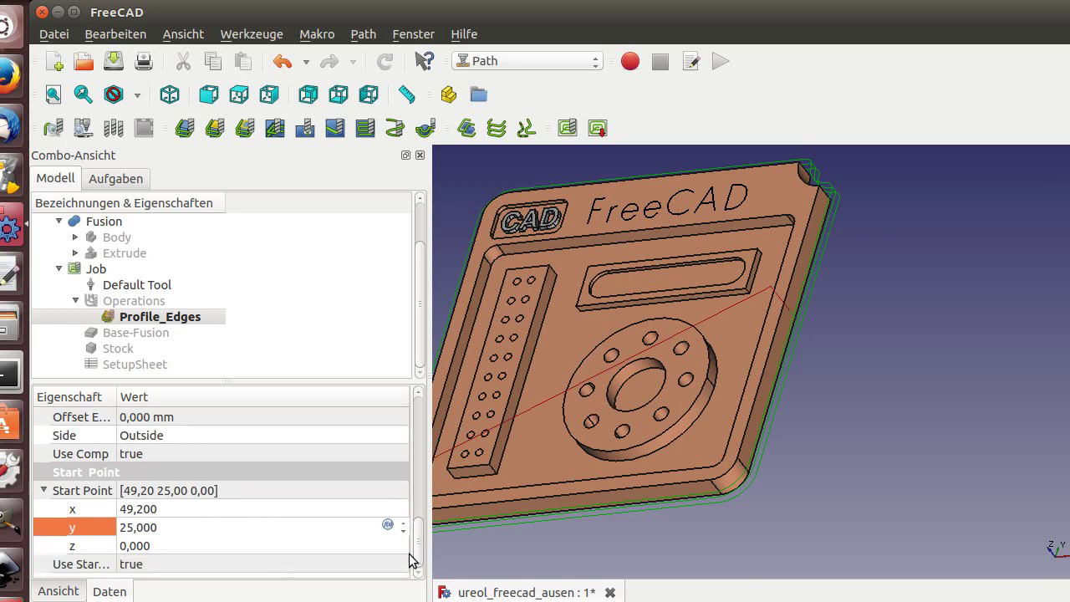
Step: Run the path simulation of the Profile_Edges operation to check the outer cut, and delete the CutMaterial object it leaves
click(168, 320)
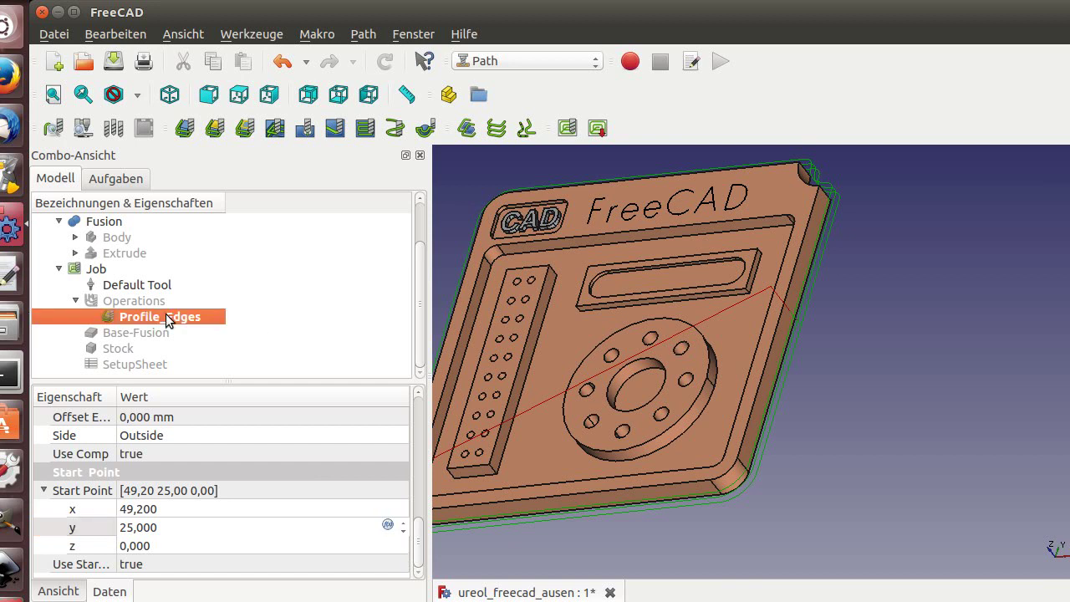
click(82, 128)
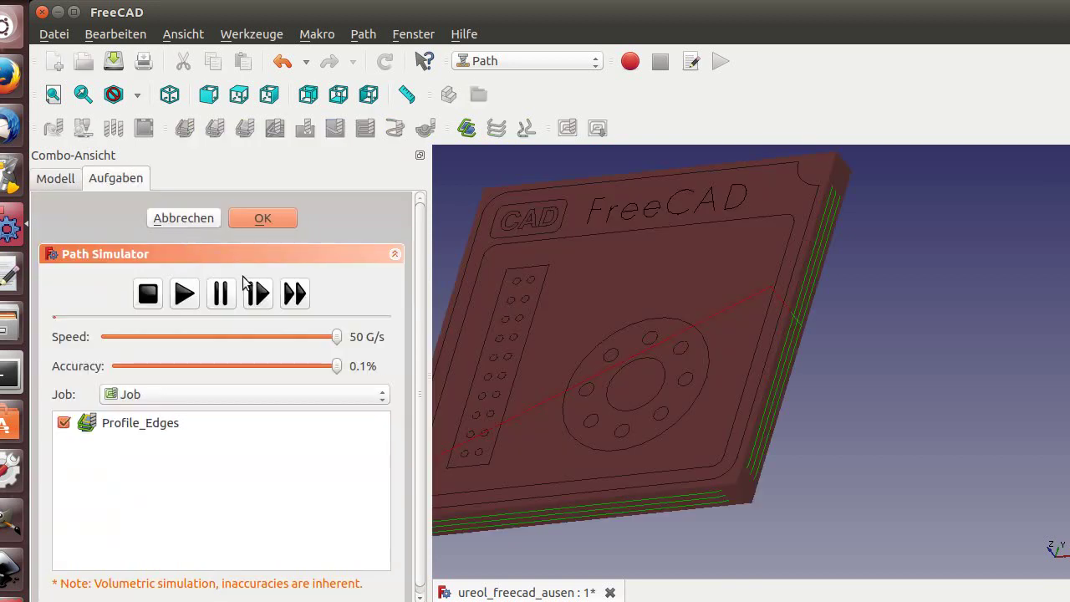
click(184, 294)
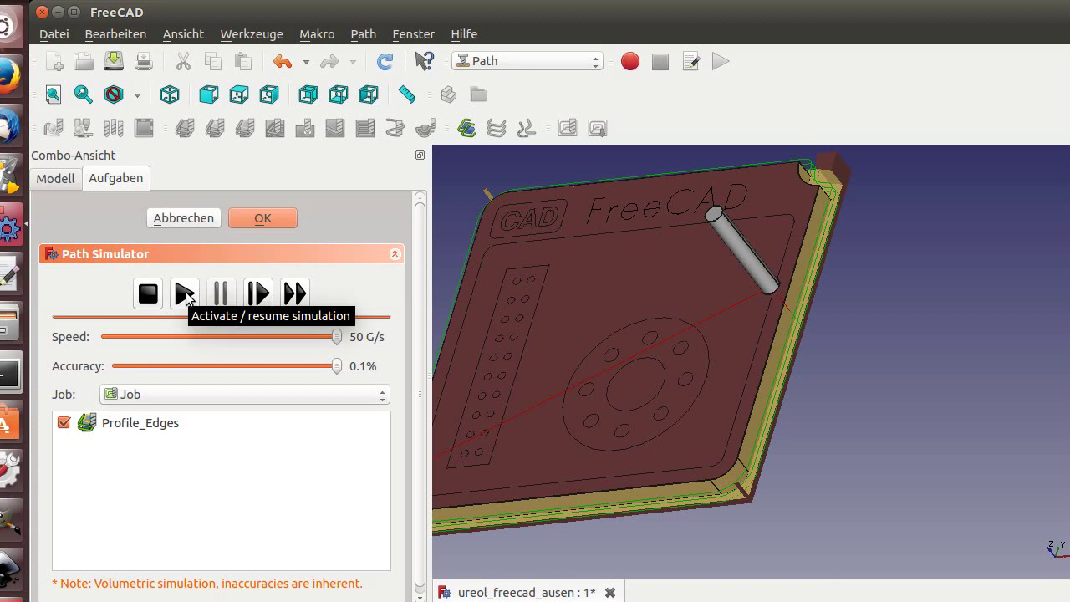
click(162, 294)
click(243, 226)
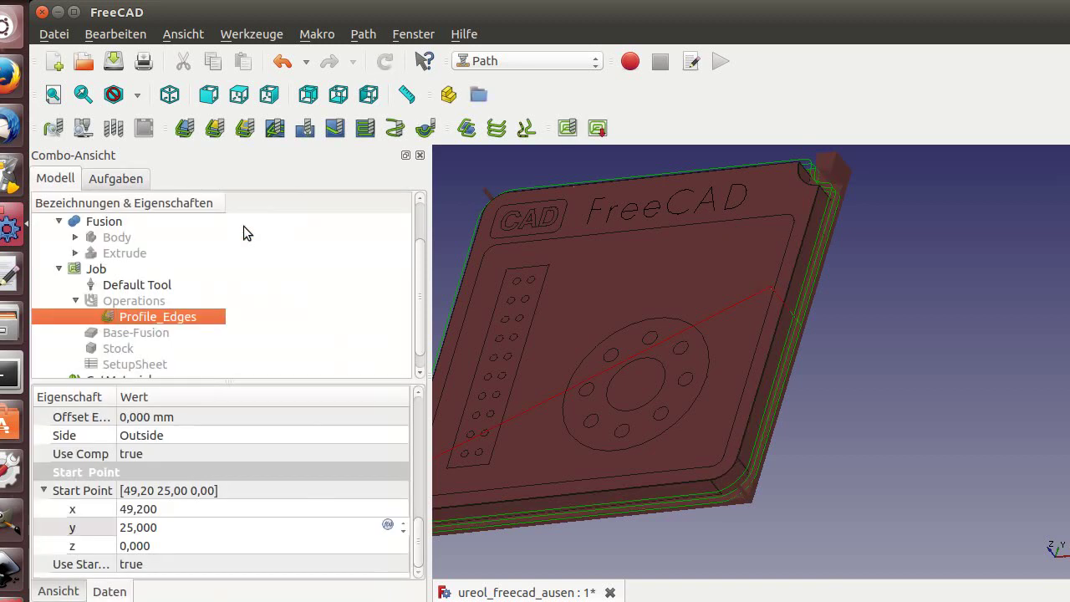
click(146, 366)
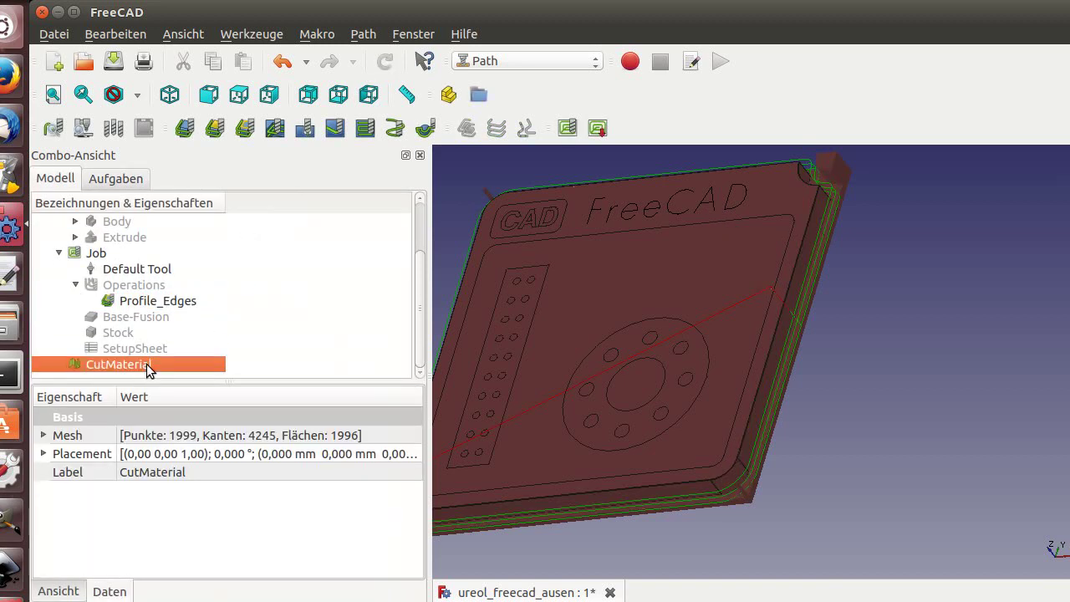
key(Delete)
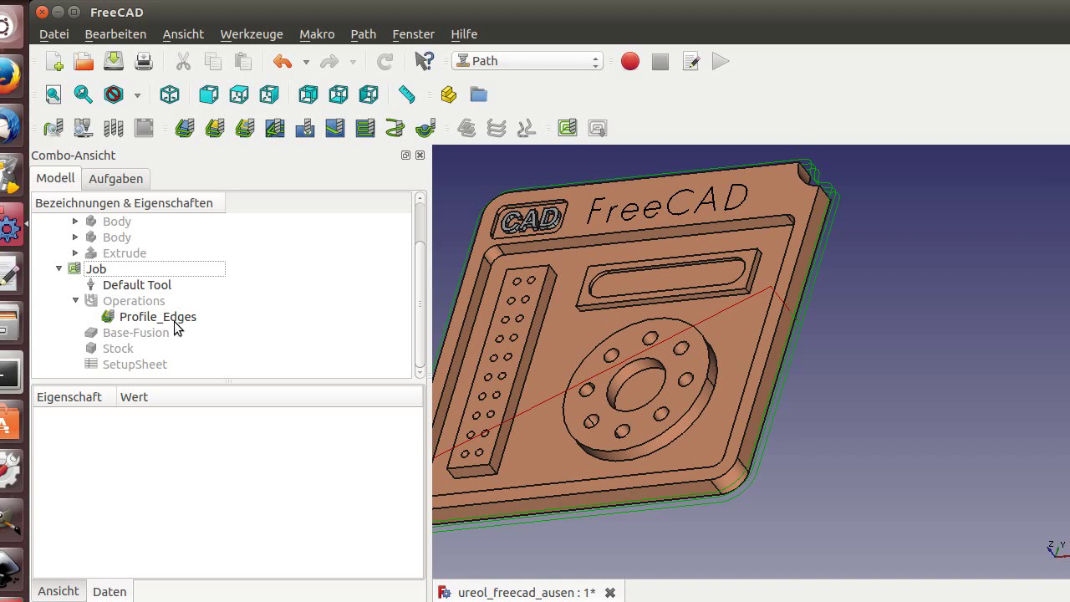
Step: Add a LeadInOut Dressup to the Profile_Edges operation and inspect the entry and exit moves beside the plate
click(174, 318)
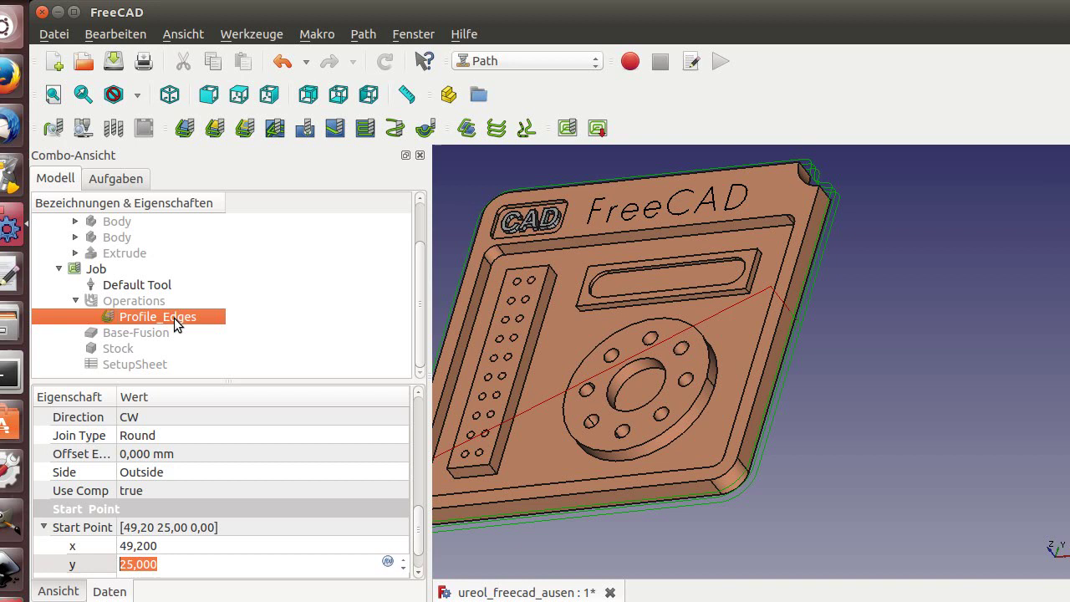
right_click(175, 325)
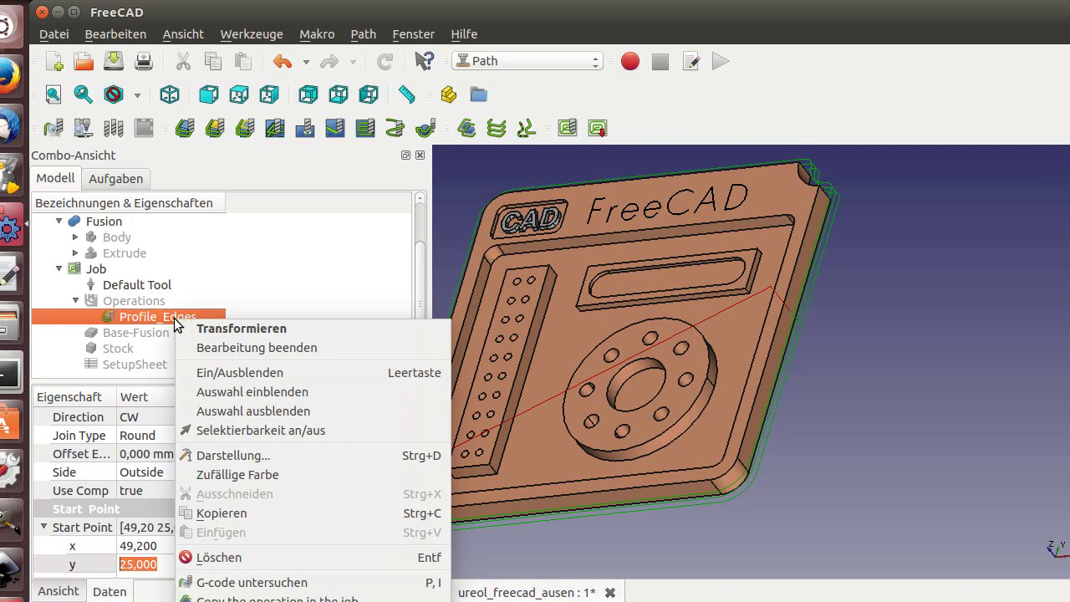
click(197, 301)
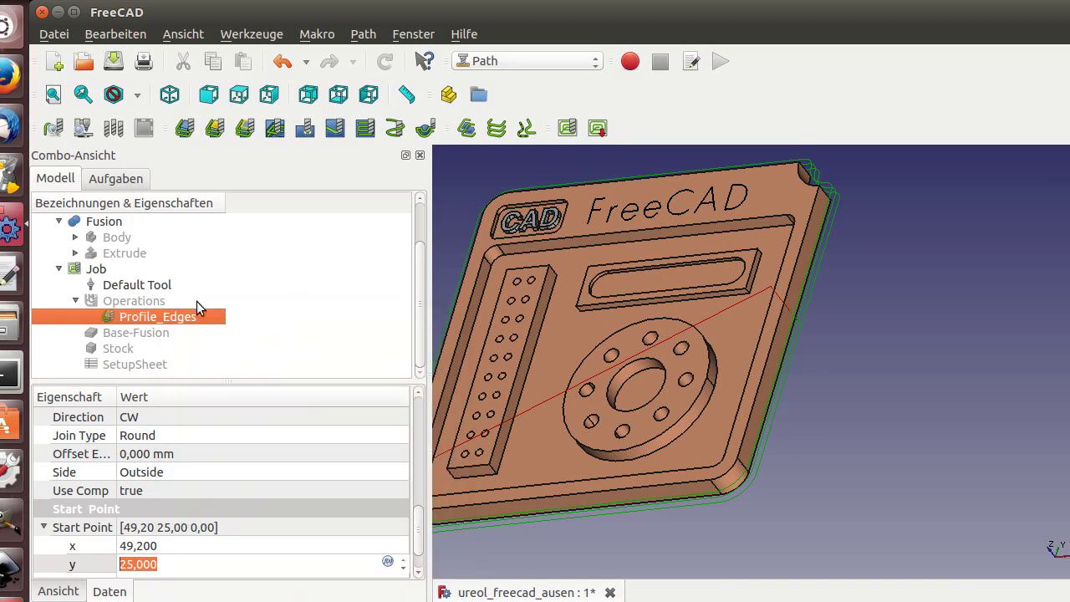
click(363, 34)
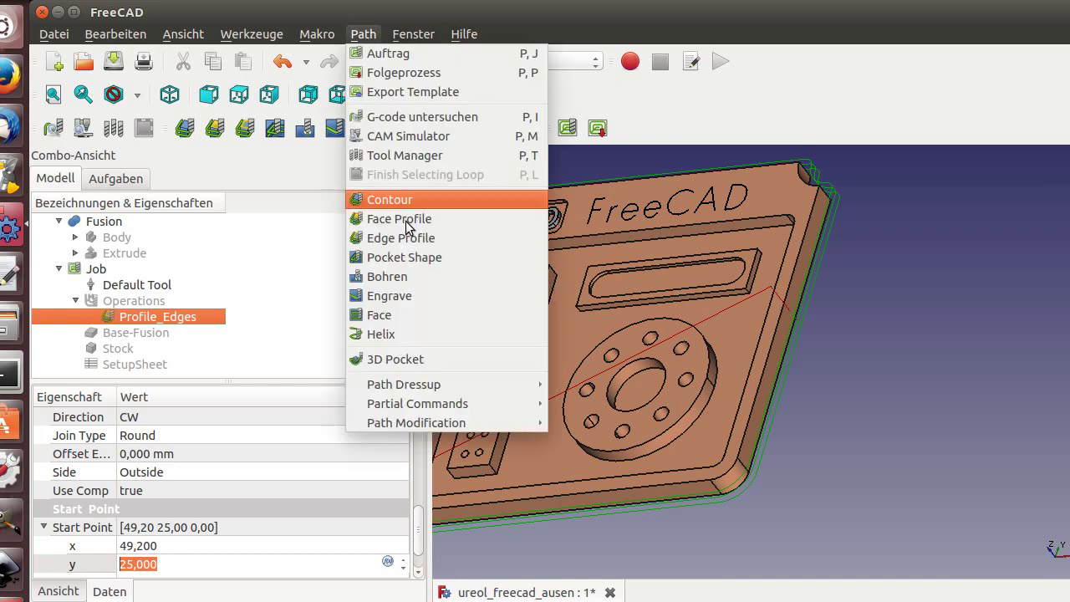
mouse_move(492, 385)
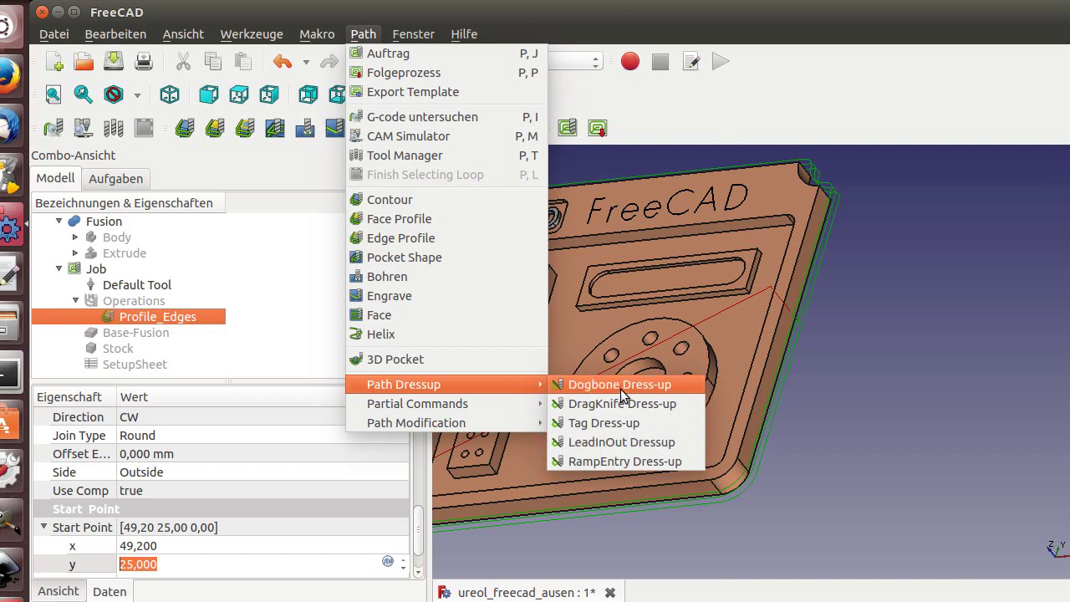
click(609, 441)
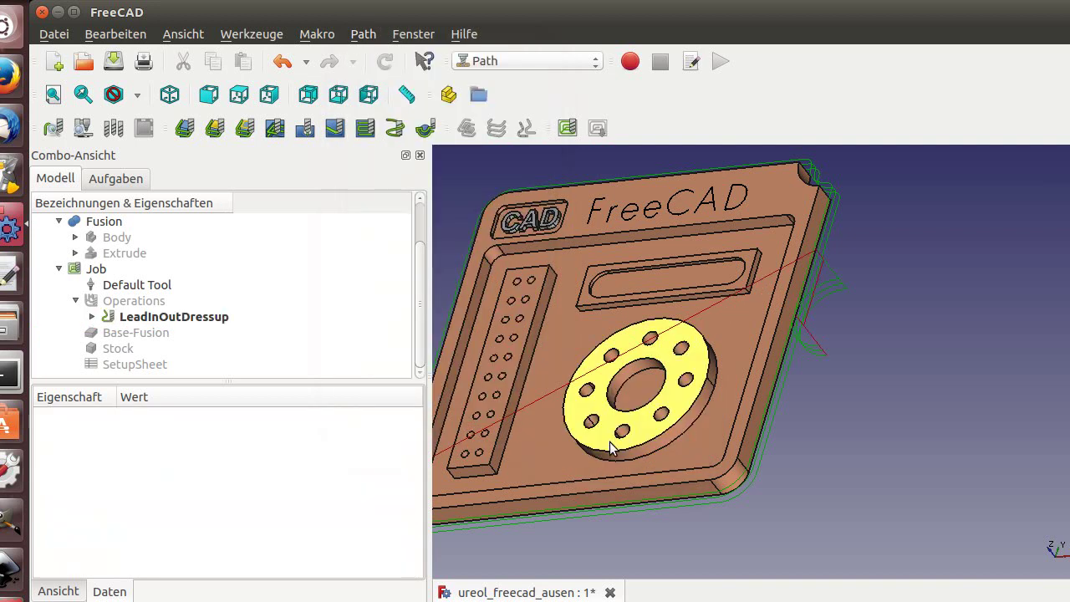
scroll(816, 385, up, 4)
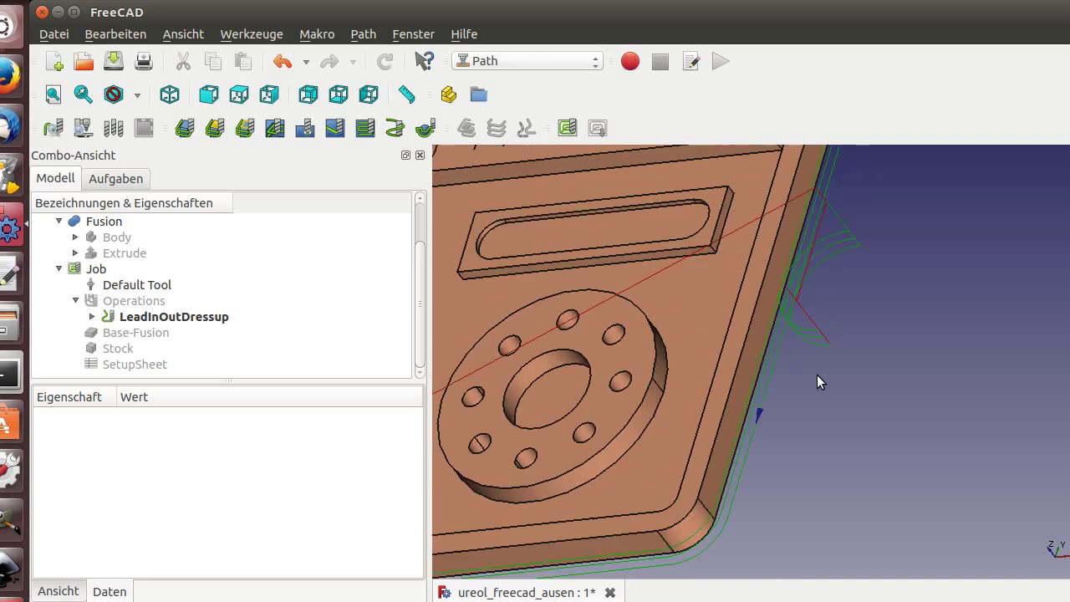
mouse_move(736, 402)
middle_down()
mouse_move(719, 382)
mouse_move(772, 371)
mouse_move(762, 334)
mouse_move(750, 390)
mouse_move(810, 363)
mouse_move(716, 377)
mouse_move(739, 385)
middle_up()
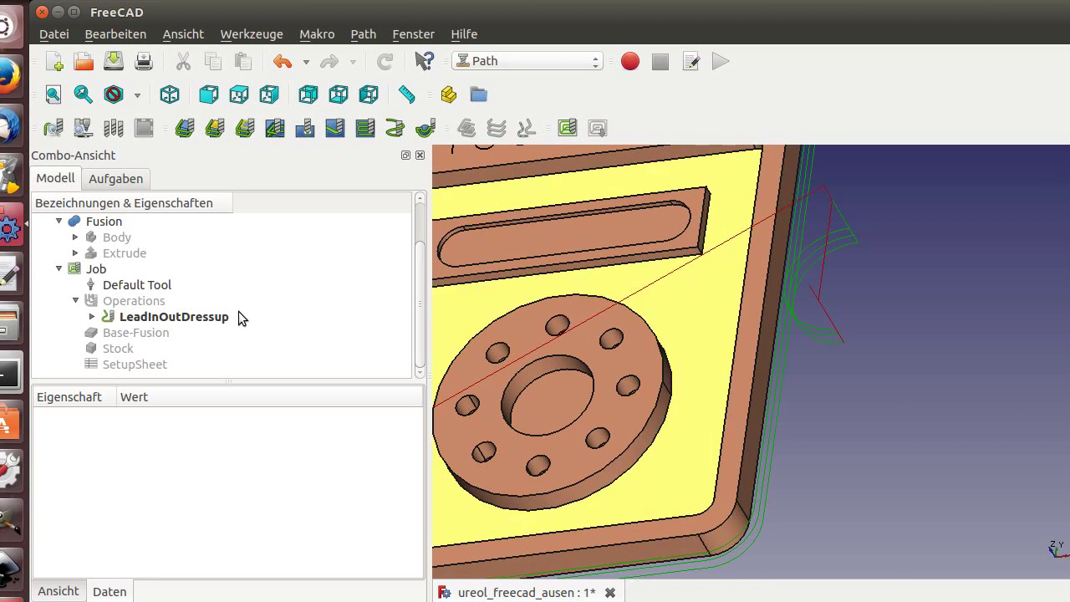
Step: Try the Tangent option for the LeadInOutDressup's Style Off property, and set it back to Arc
click(219, 318)
scroll(261, 530, down, 2)
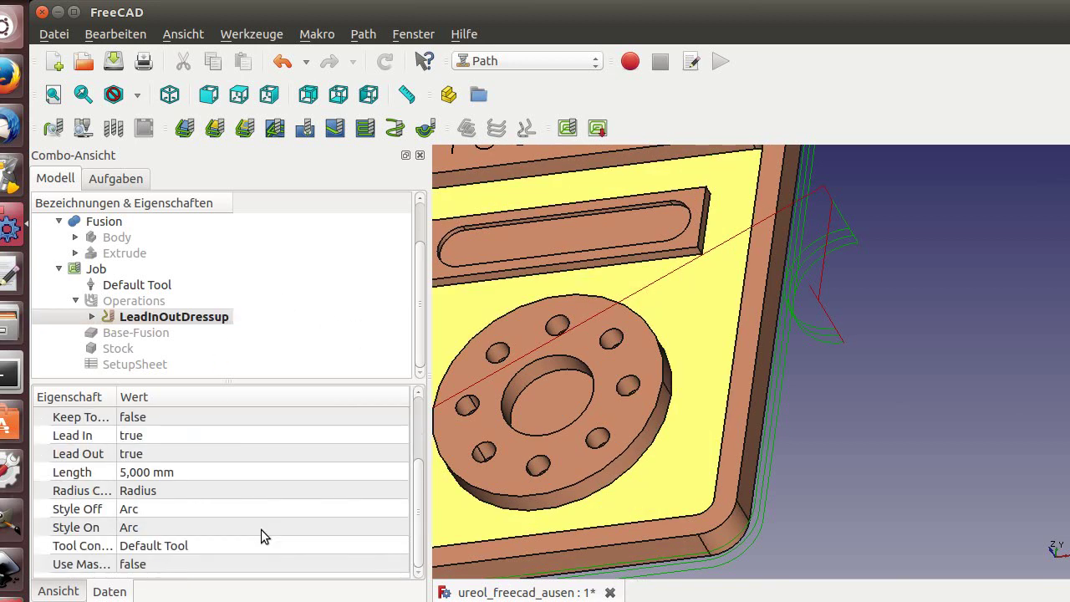
click(128, 512)
click(128, 512)
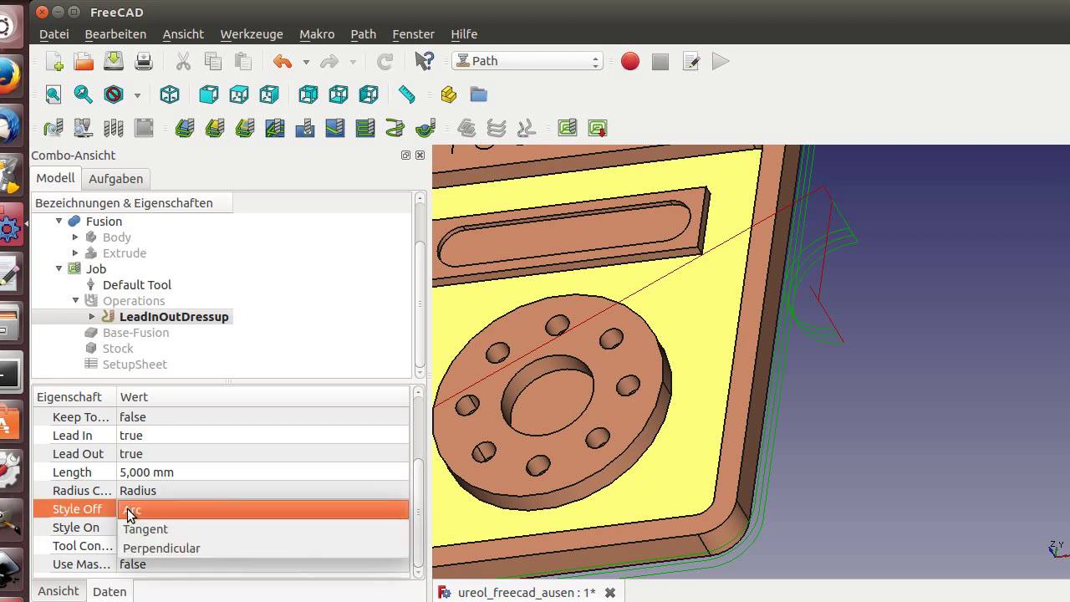
click(133, 528)
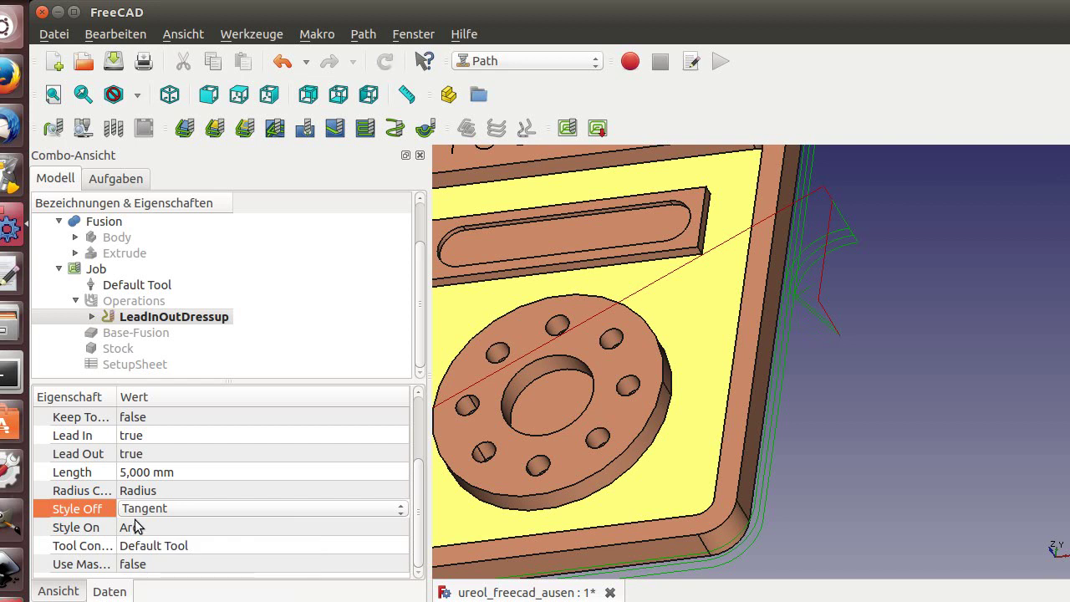
click(137, 514)
click(144, 495)
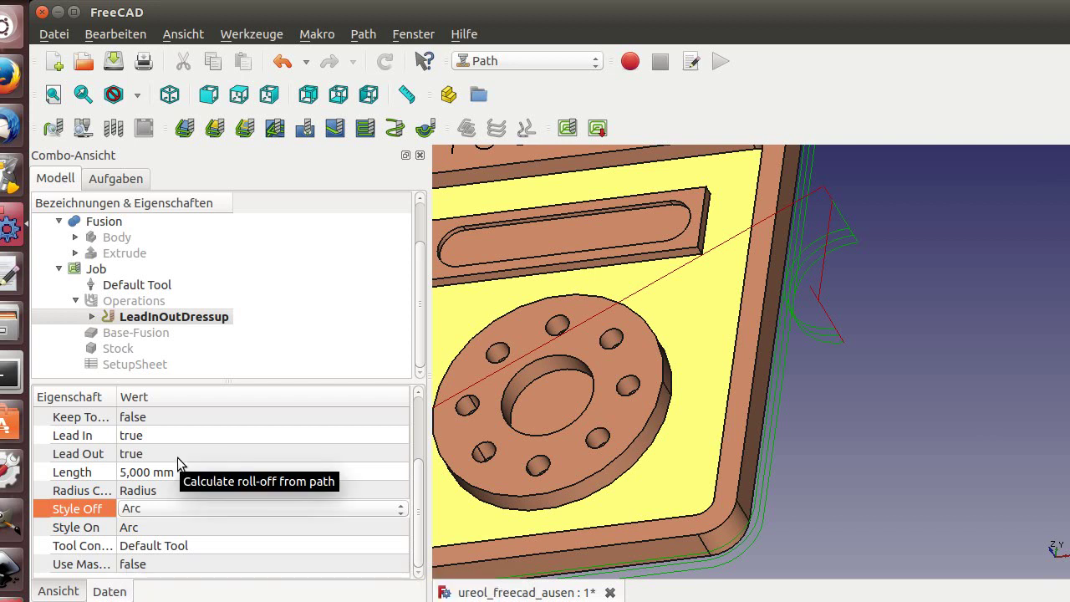
Step: Compare the dressup's path with Keep Tool Down set to true and false, and leave the property set to true
click(132, 417)
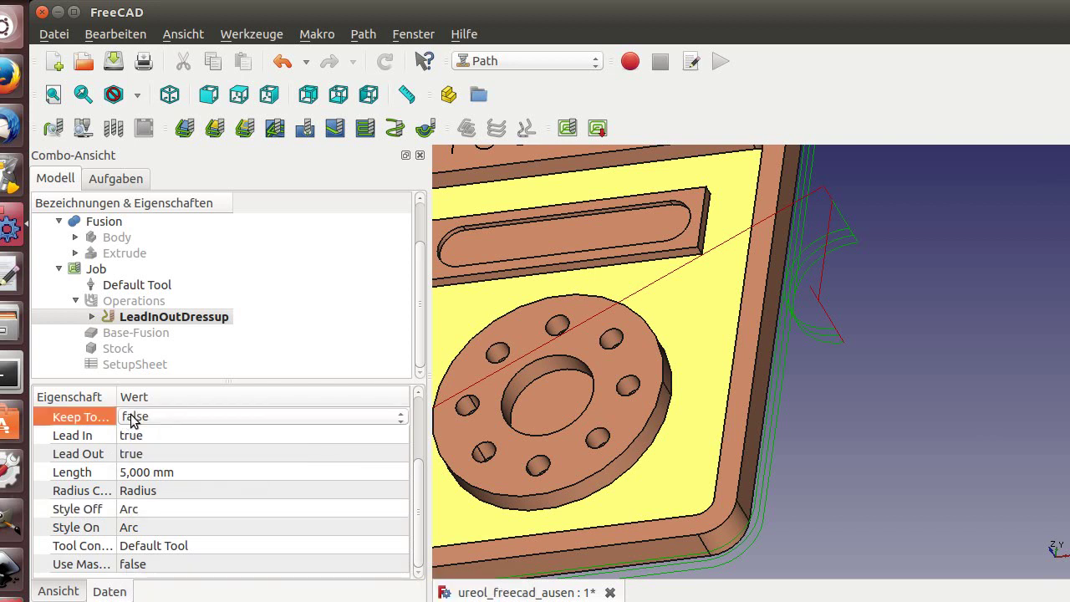
click(140, 418)
click(148, 434)
click(146, 422)
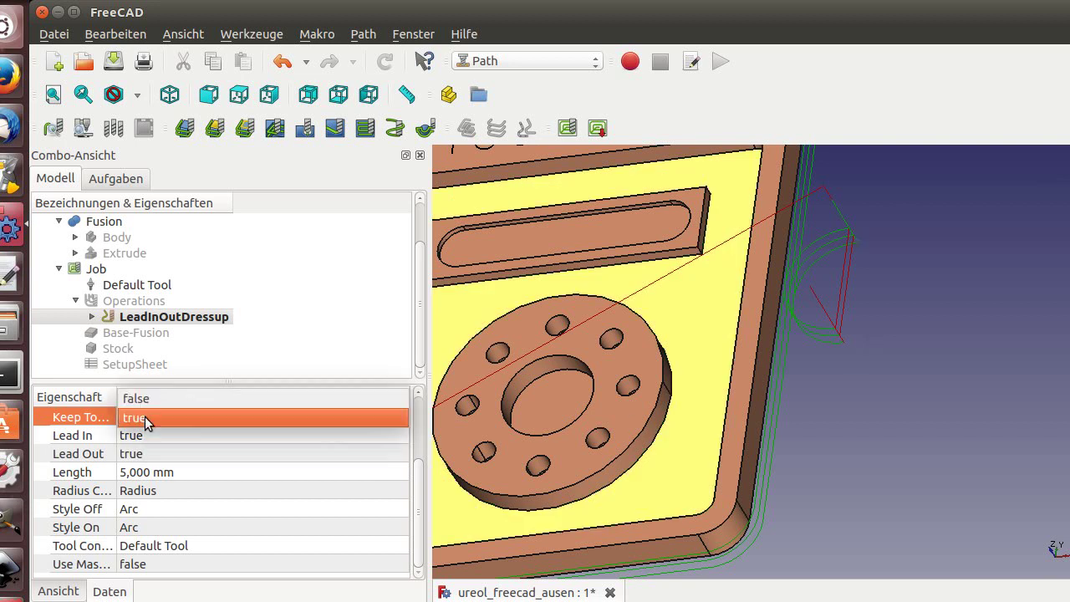
click(144, 401)
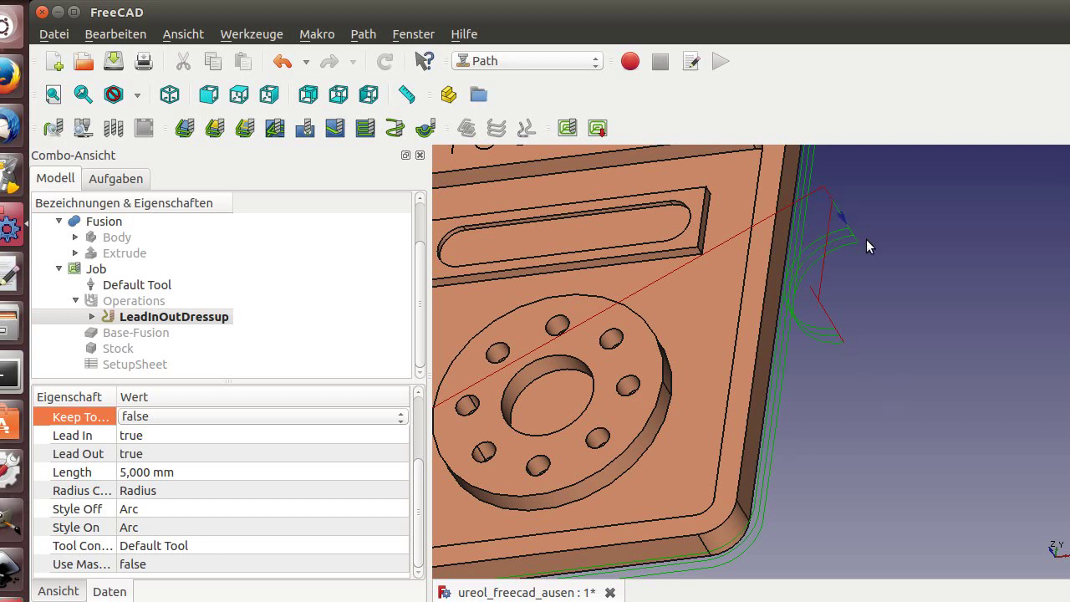
click(176, 417)
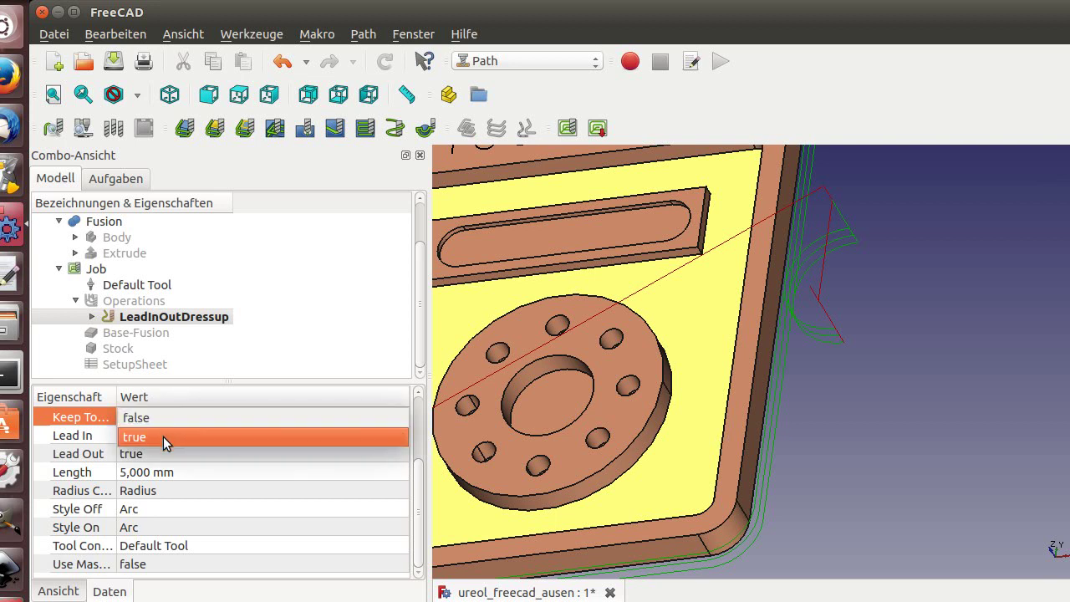
click(163, 436)
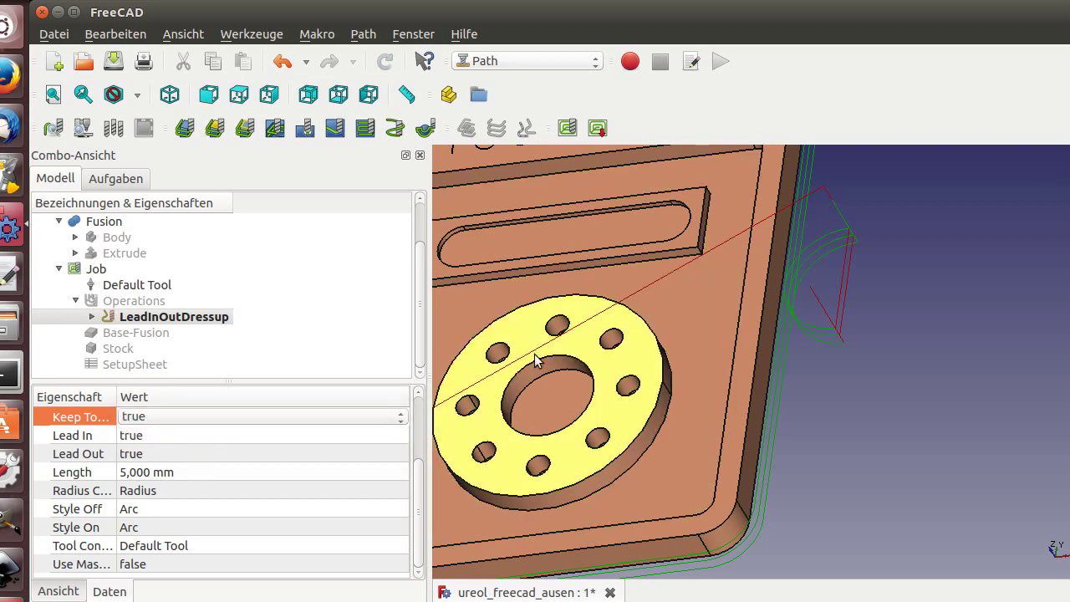
Step: Run the path simulation of the LeadInOutDressup, inspect the outer cut around the plate, and accept the simulated material
click(83, 128)
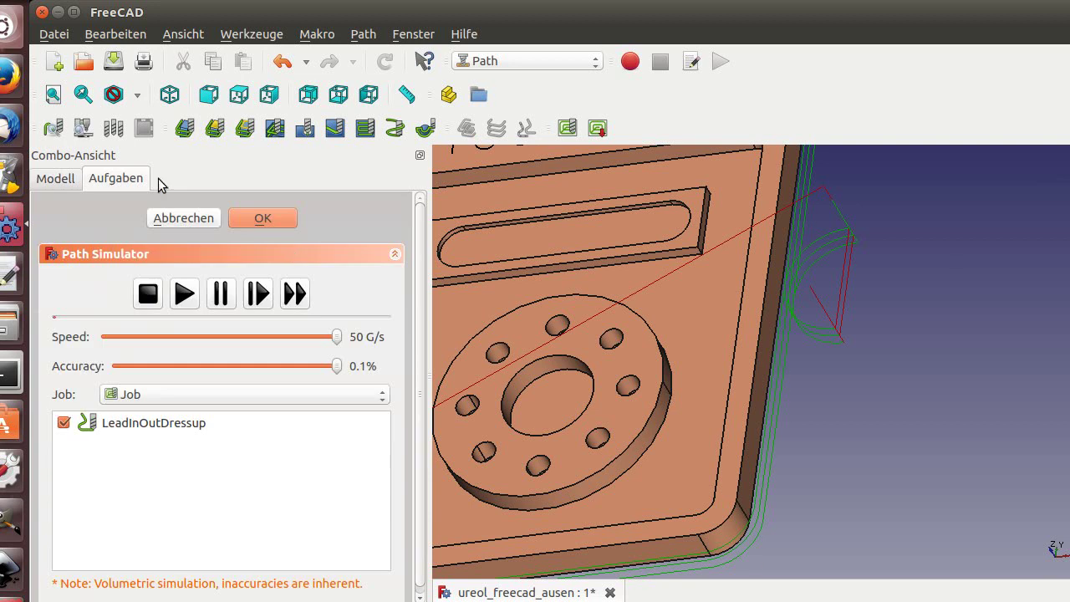
click(183, 294)
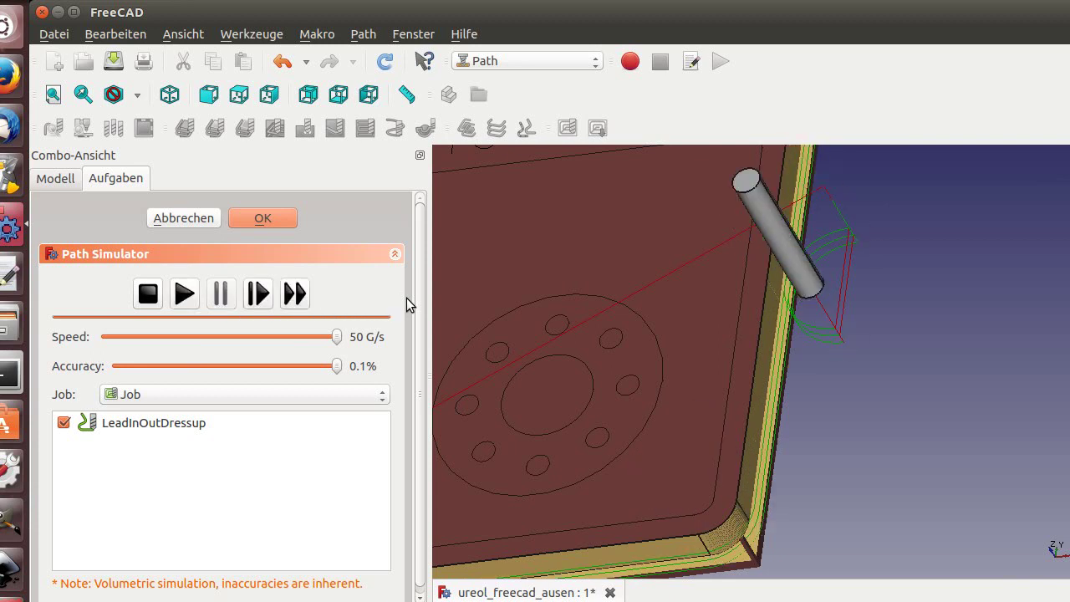
scroll(553, 319, down, 2)
scroll(553, 318, down, 4)
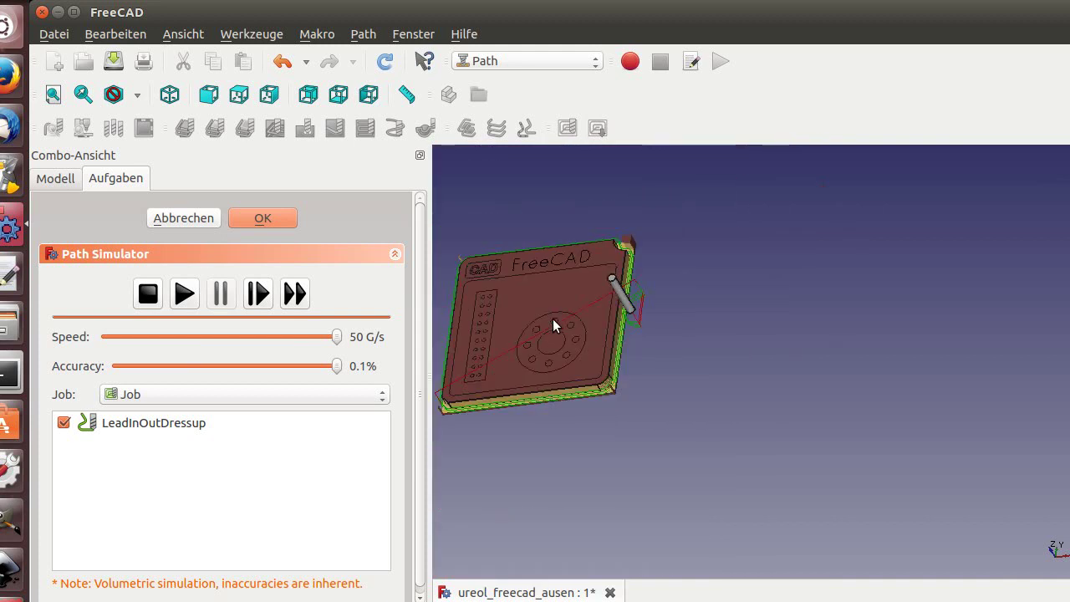
scroll(442, 323, up, 4)
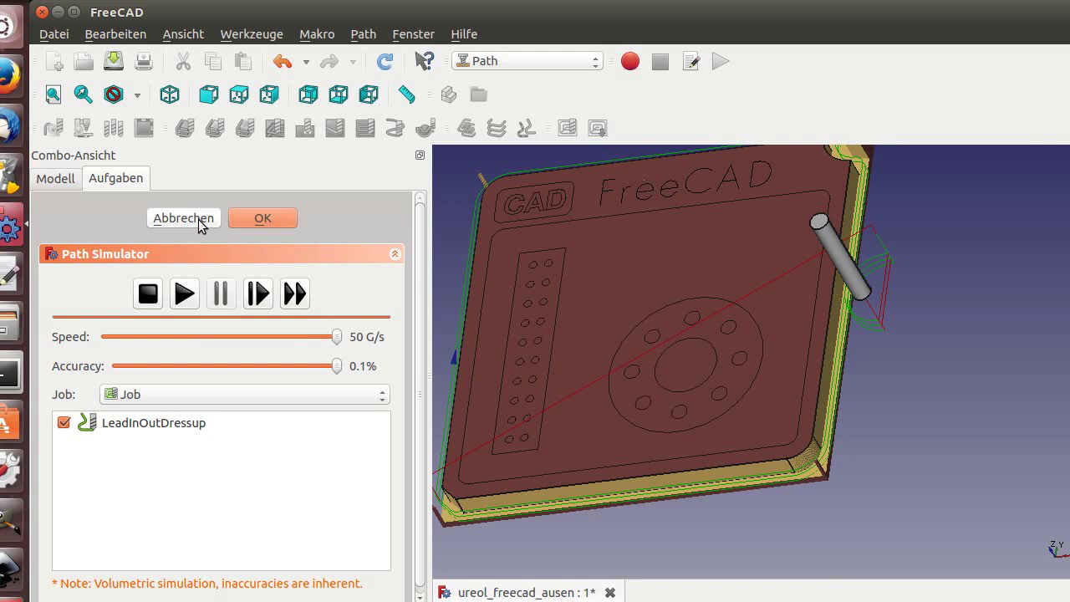
click(255, 219)
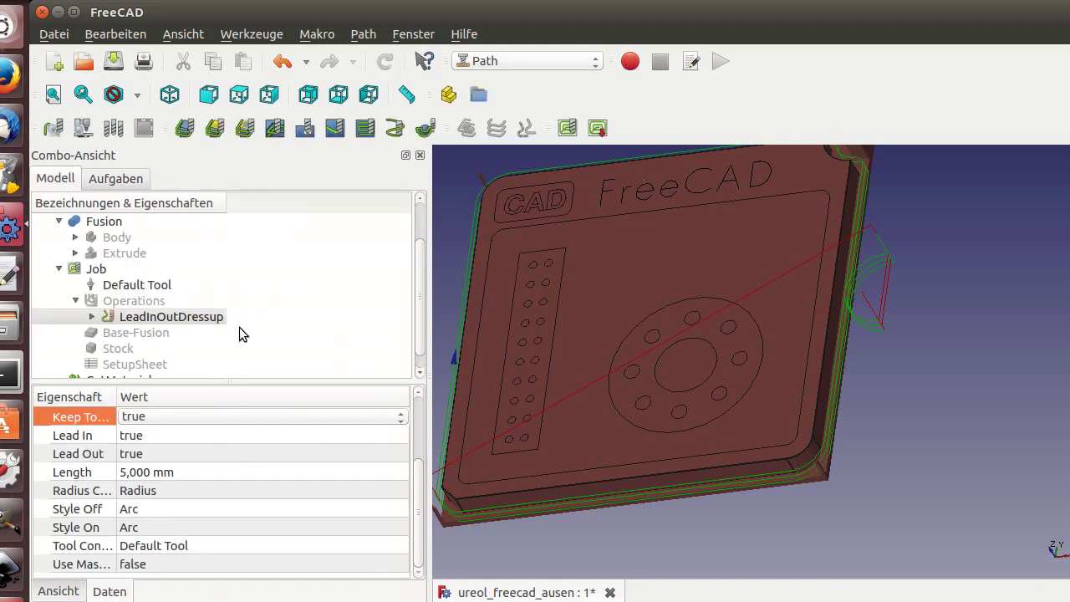